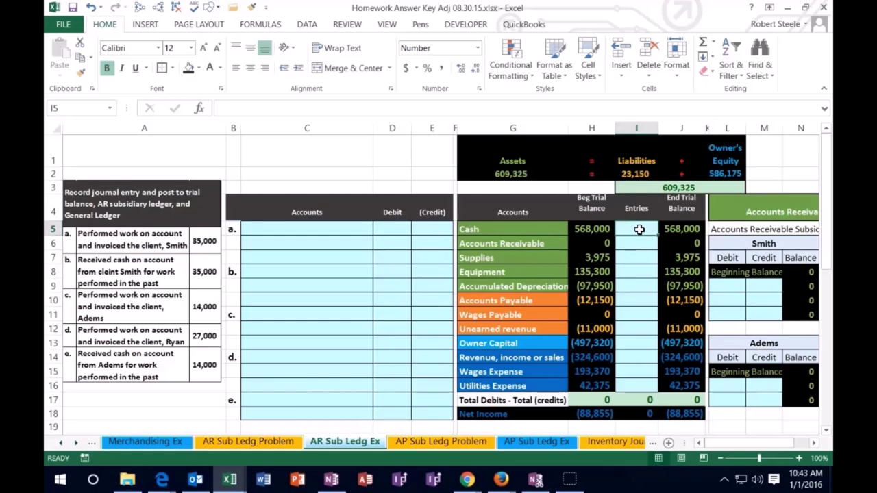
Examine Accounts Receivable in the trial balance and the three customer accounts in the Accounts Receivable Subsidiary Ledger
key(Right)
key(Right)
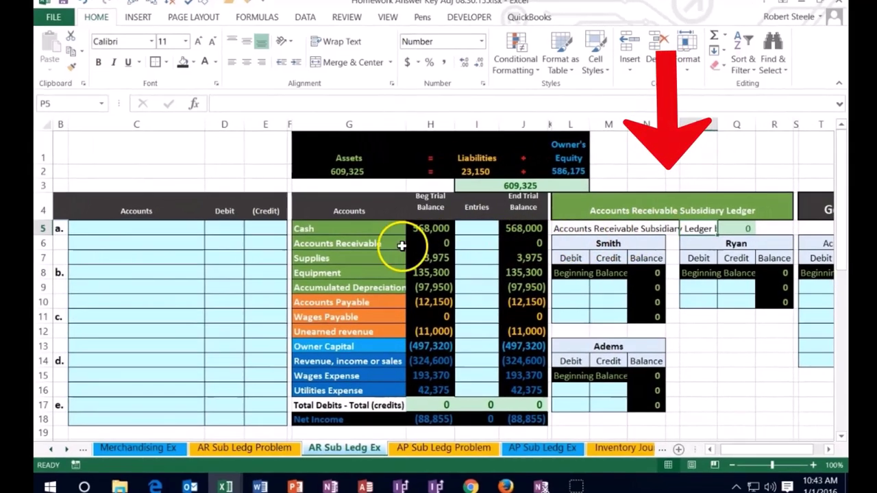
click(402, 243)
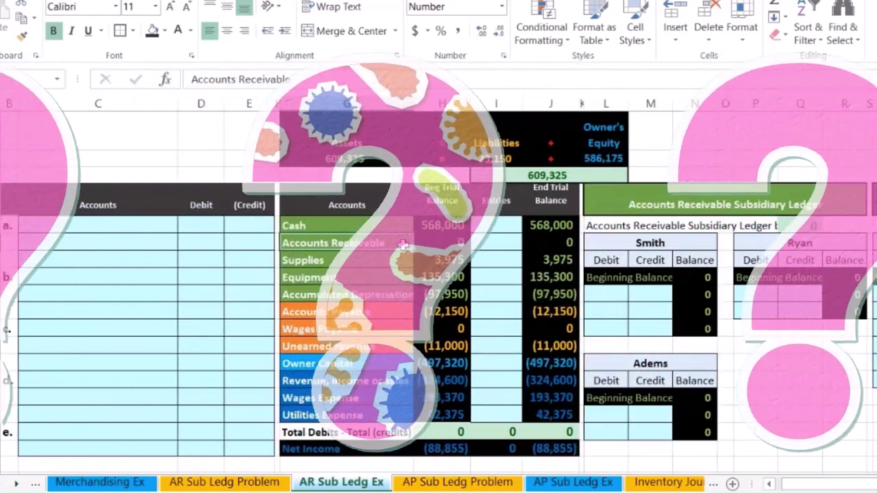
click(594, 207)
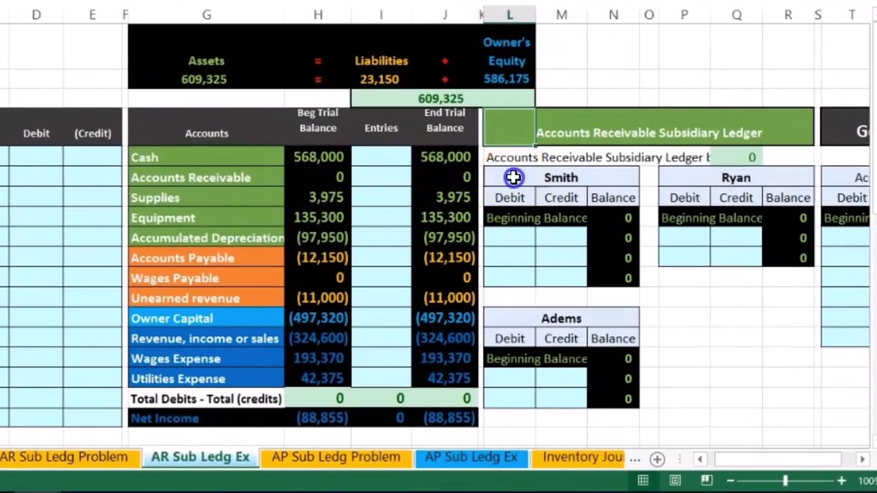
click(606, 243)
click(689, 176)
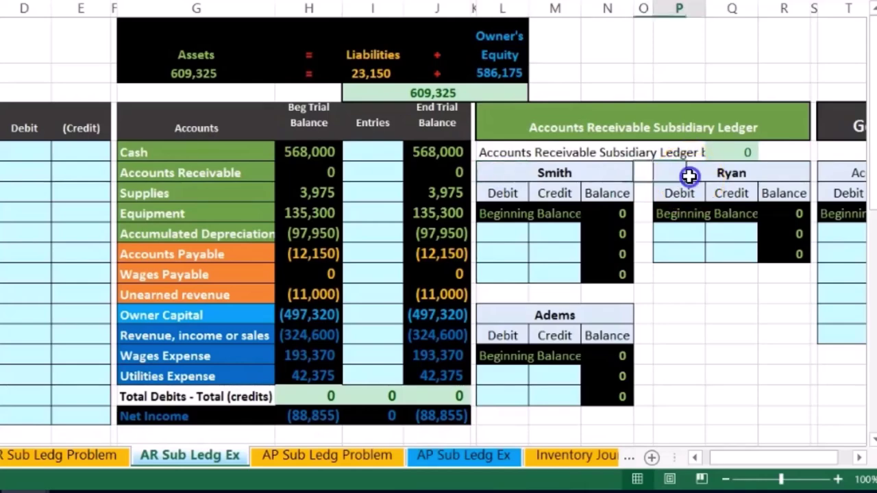
click(494, 312)
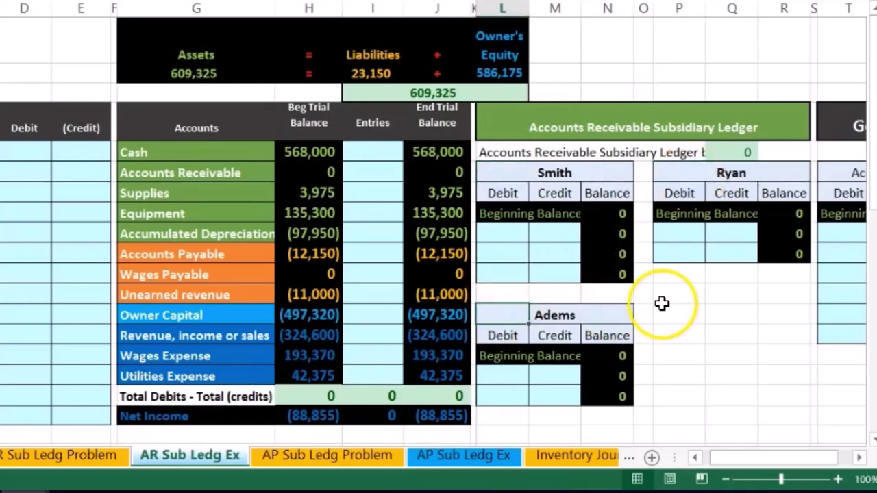
Compare the General Ledger's Accounts Receivable account with the matching trial balance row and the Accounts Receivable Subsidiary Ledger
key(Right)
key(Right)
key(Right)
key(Right)
key(Right)
key(Right)
key(Right)
key(Right)
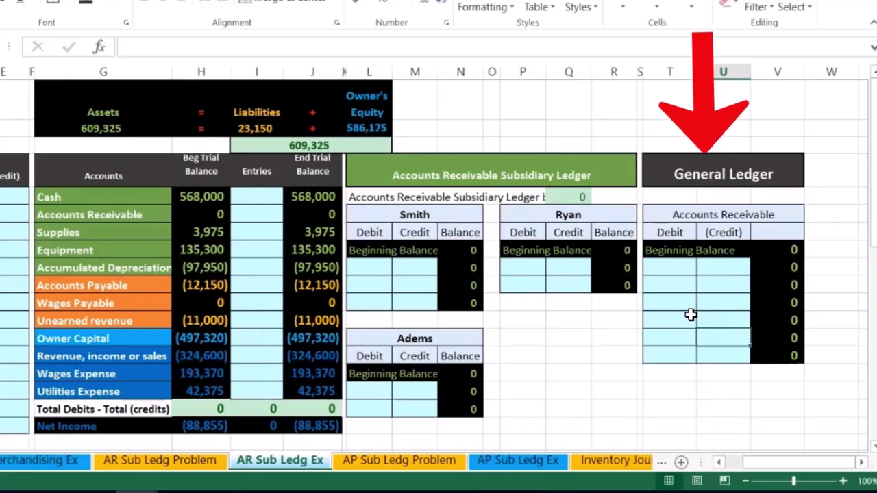
click(153, 218)
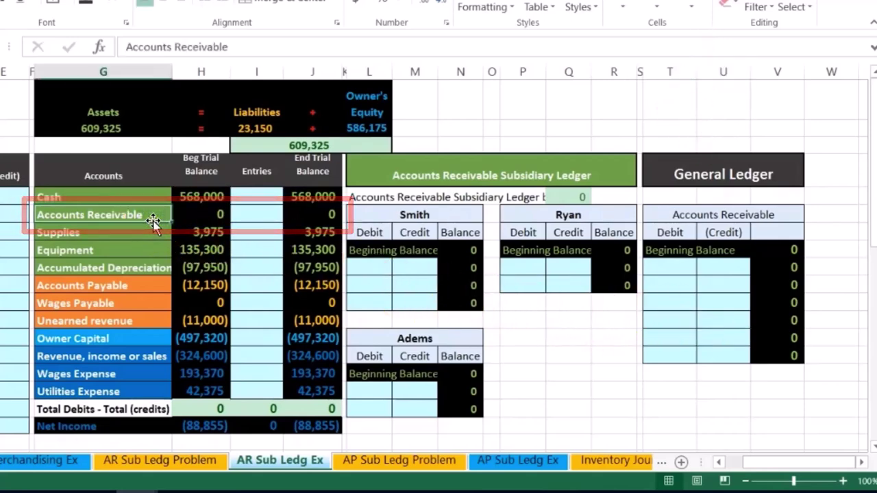
click(288, 217)
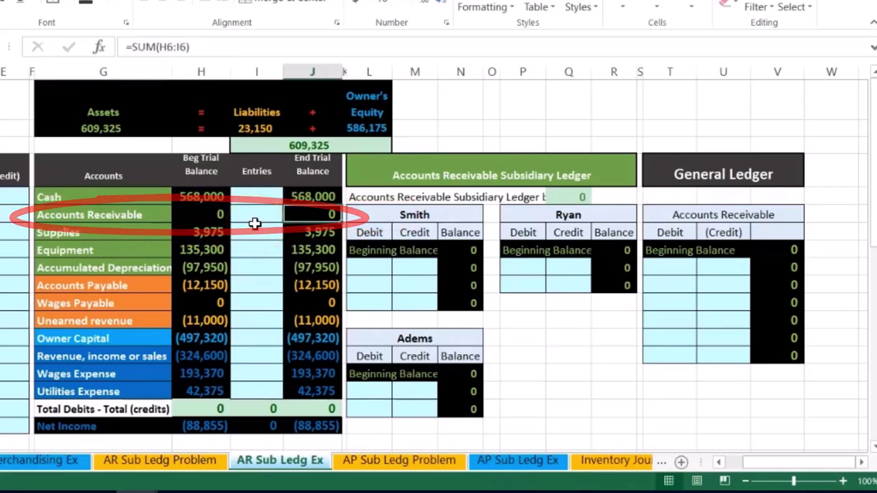
click(362, 175)
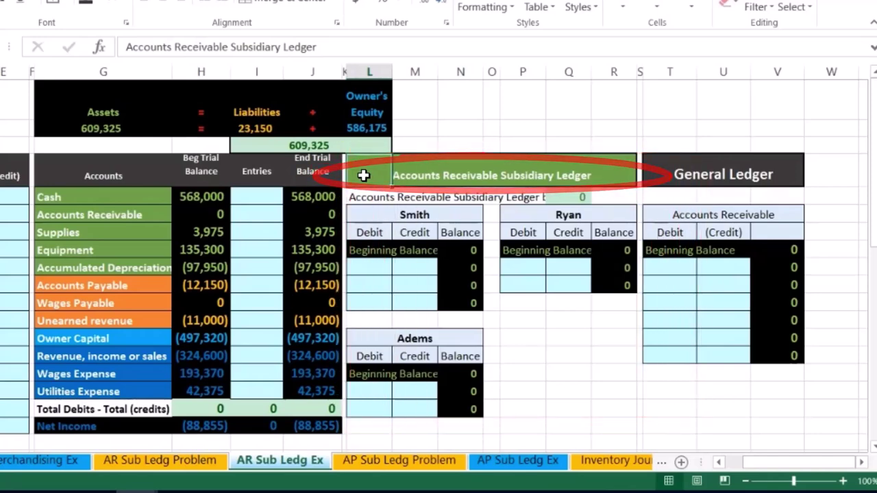
click(675, 168)
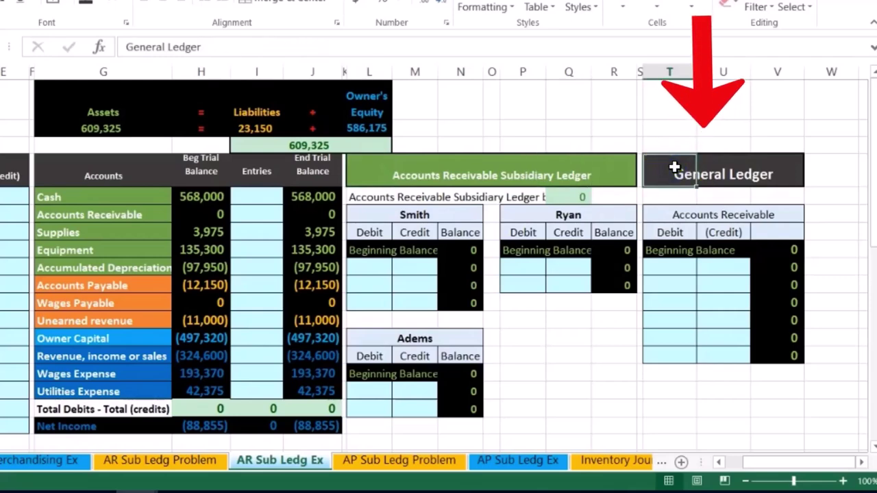
click(662, 215)
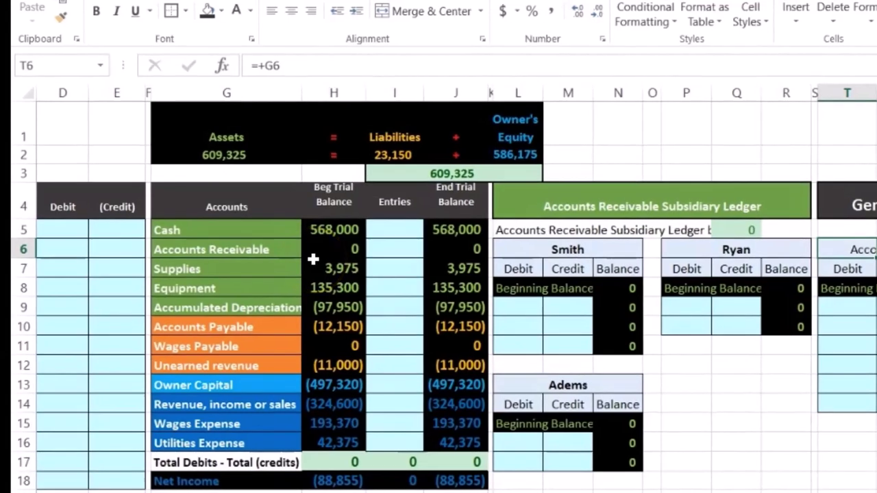
click(271, 249)
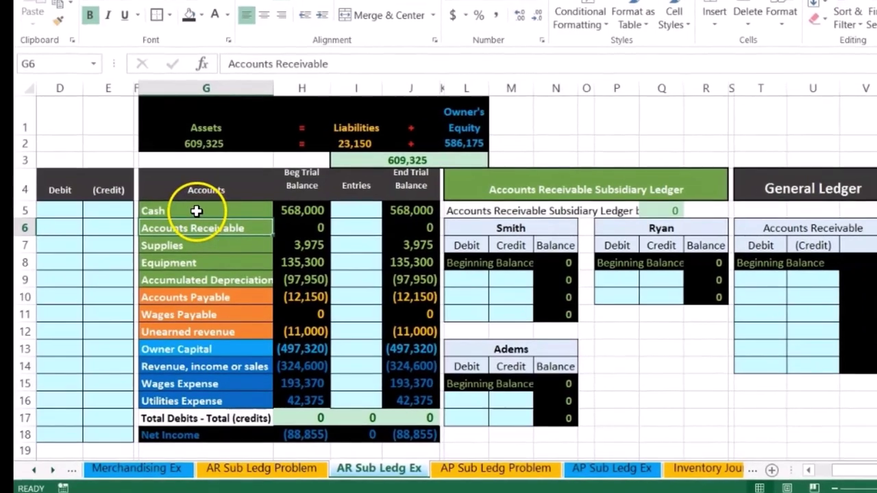
Review the trial balance account groups in column G: assets, liabilities, owner capital, and revenue with expenses
click(196, 211)
drag(192, 210, 202, 330)
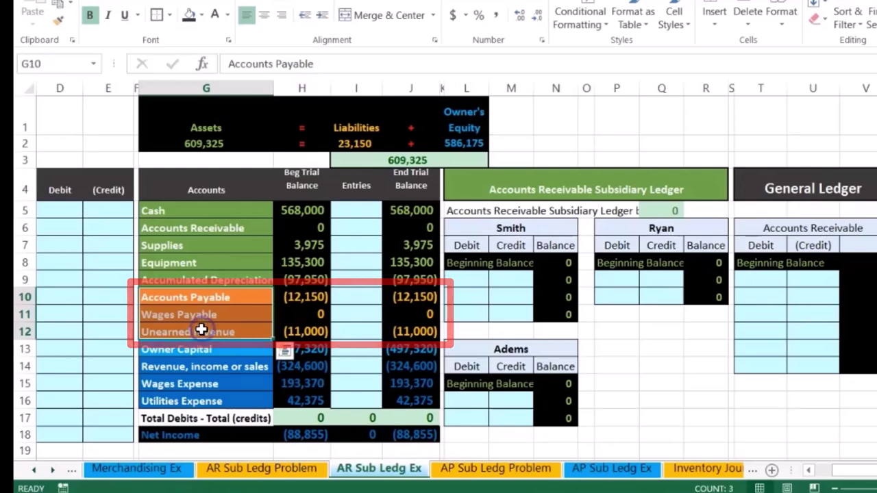
click(200, 346)
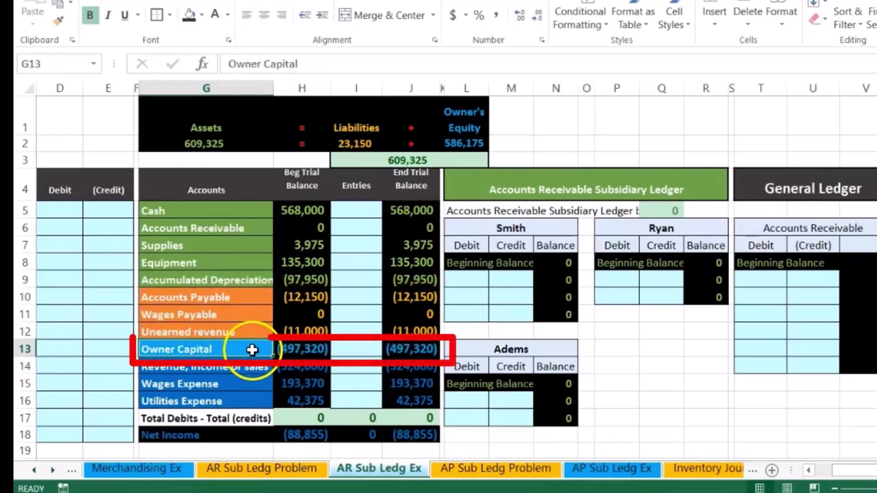
drag(247, 370, 246, 394)
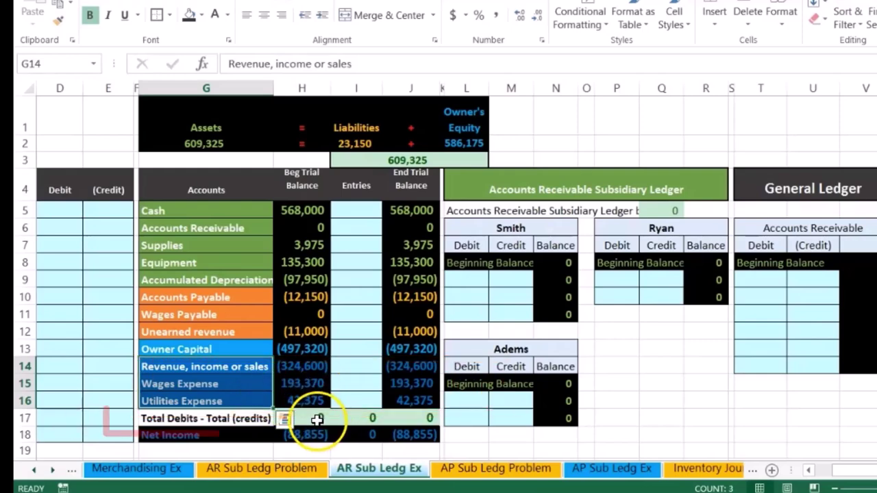
Inspect the beginning trial balance formulas for total debits less credits in H17 and net income in H18
click(316, 418)
key(alt+equal)
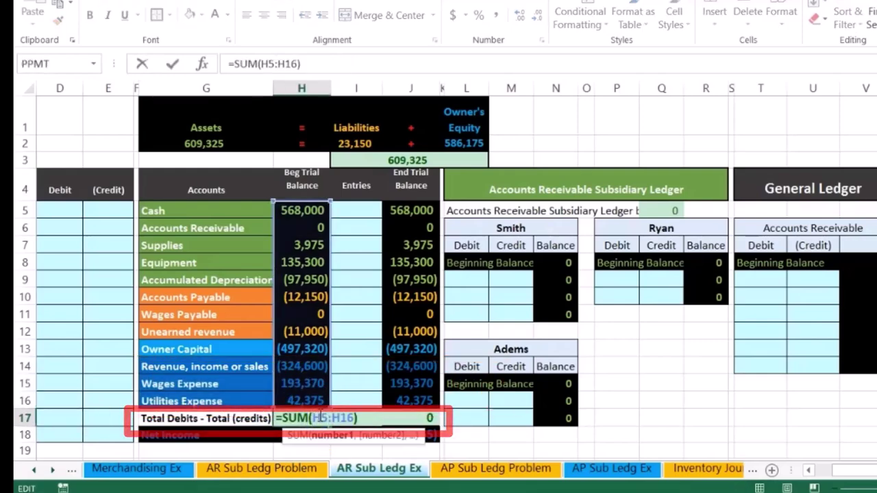
key(Return)
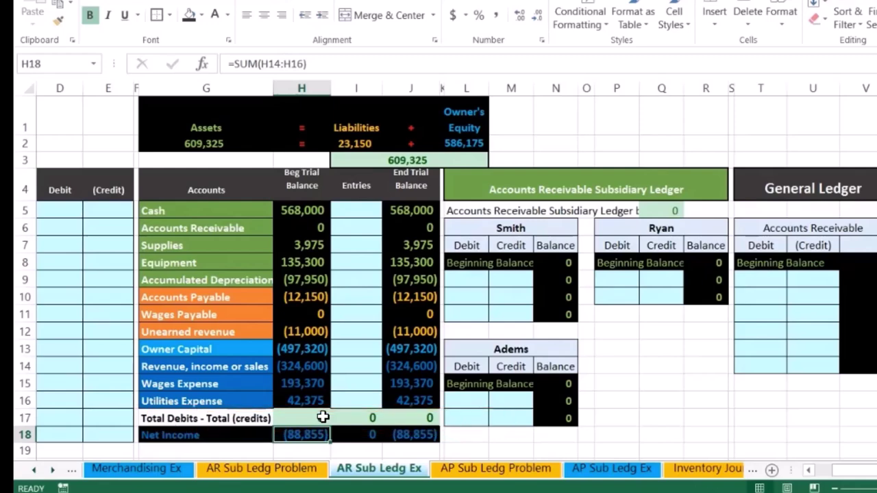
click(357, 401)
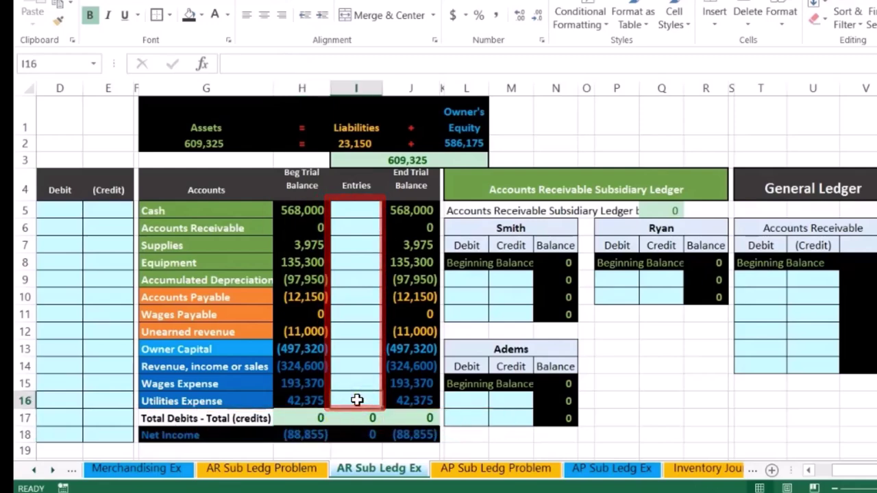
double_click(304, 436)
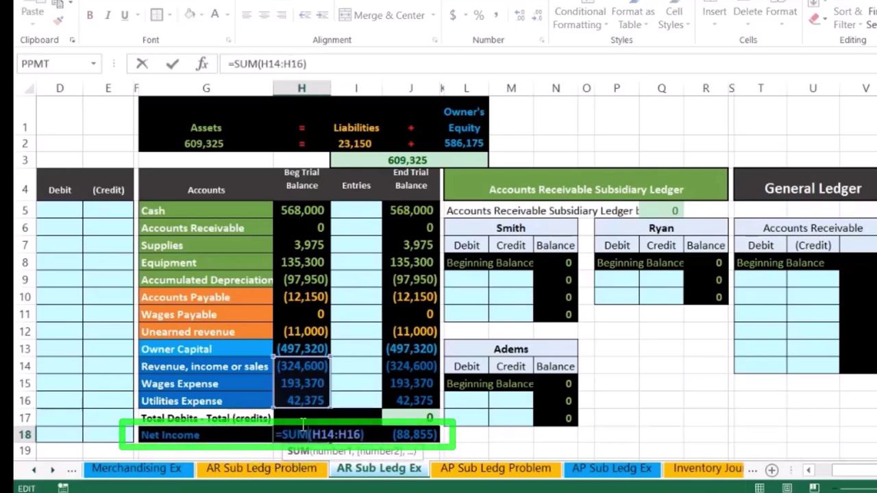
key(Return)
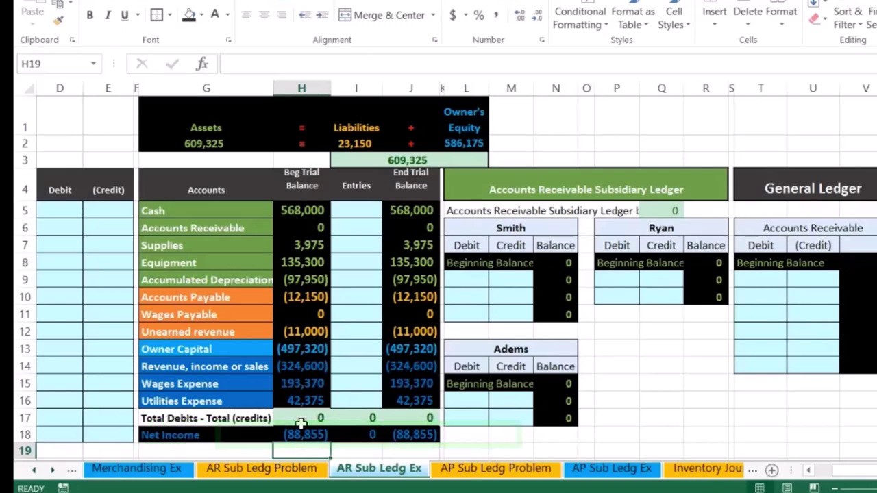
Inspect the accounting equation formulas for assets, liabilities and owner's equity in row 2 above the trial balance
double_click(214, 145)
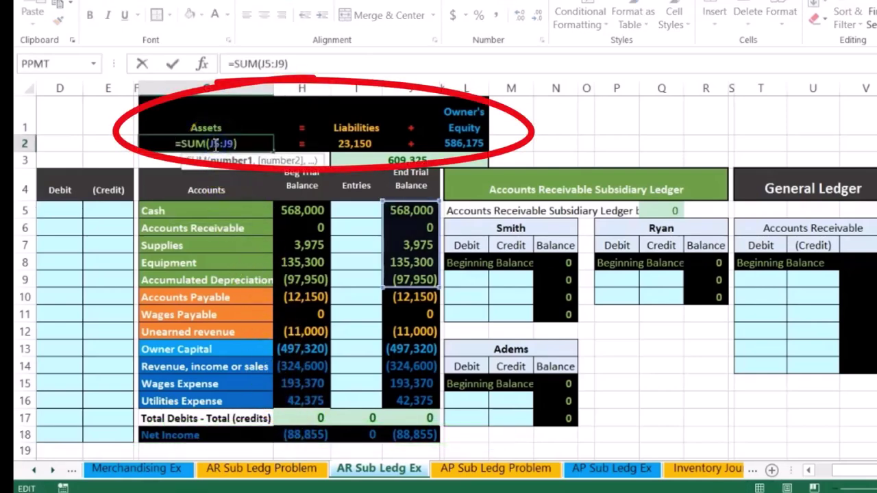
key(Tab)
click(331, 139)
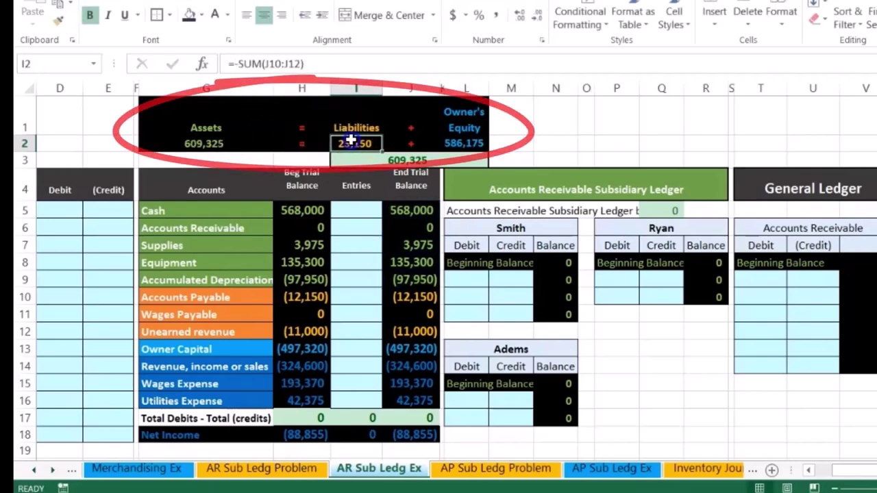
double_click(351, 142)
key(Tab)
key(Tab)
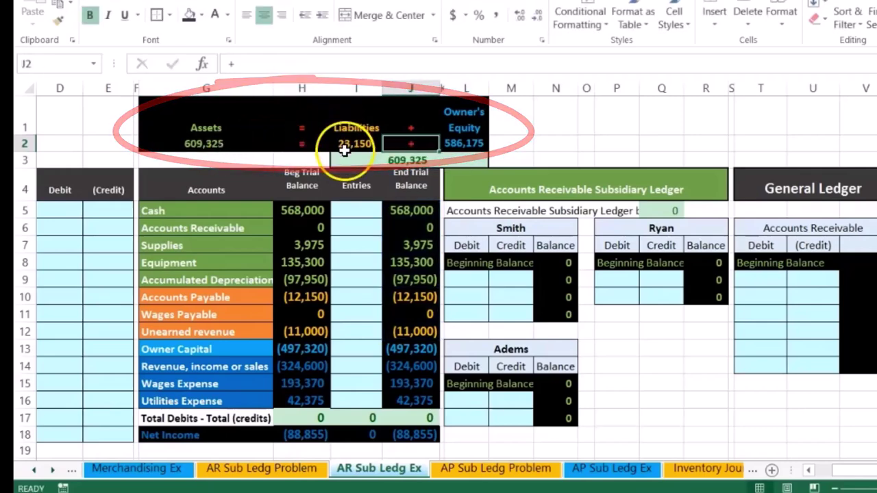
click(447, 144)
key(BackSpace)
key(Escape)
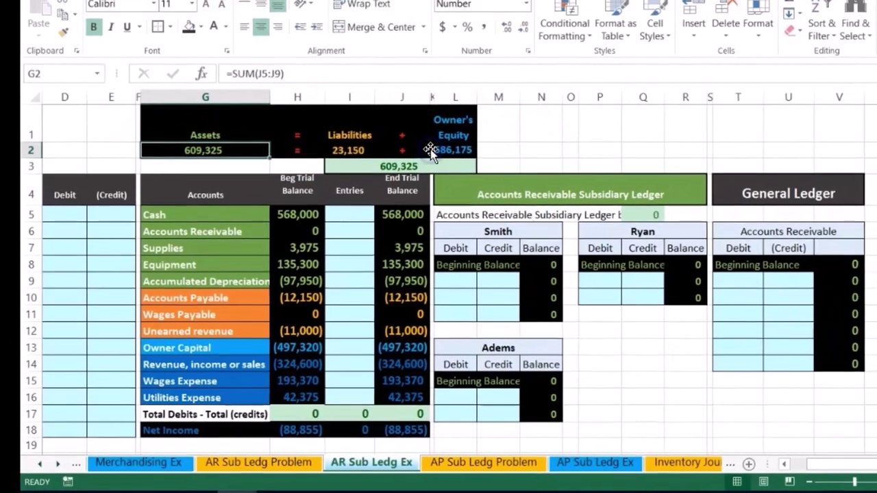
double_click(439, 144)
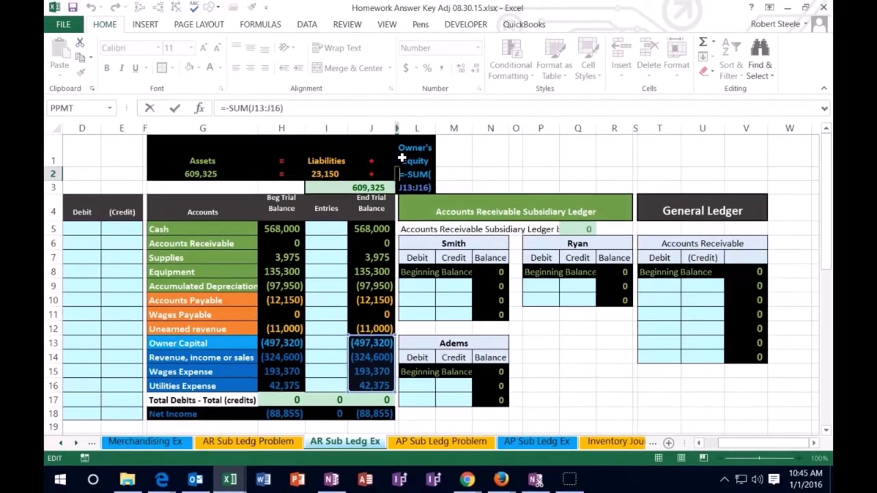
key(Return)
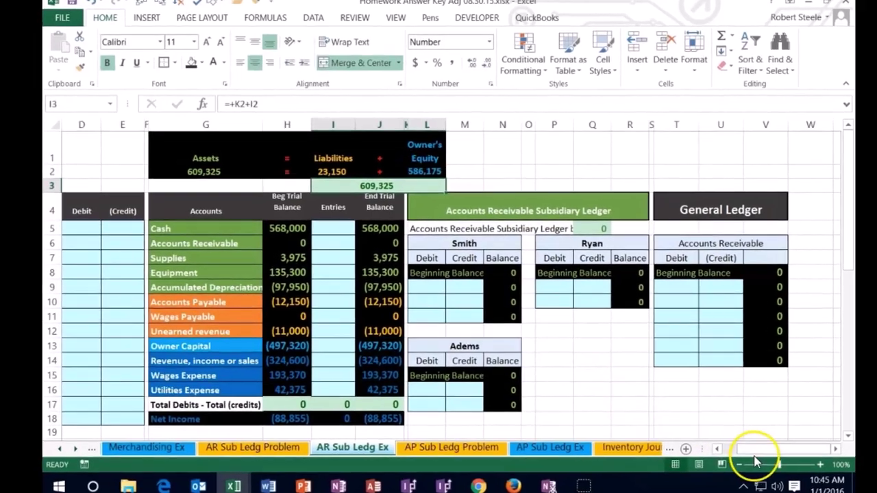
Copy the Accounts Receivable name from G6 of the trial balance and paste it as values into C5 for journal entry a
drag(754, 443, 720, 442)
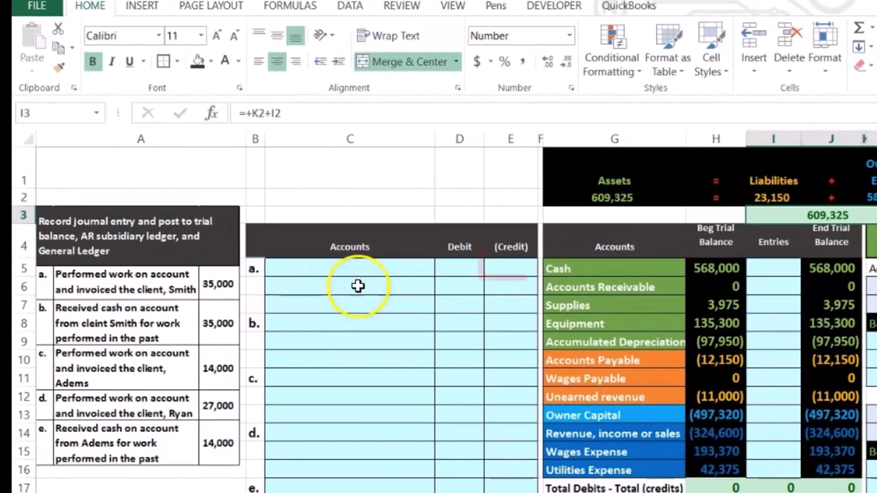
click(636, 268)
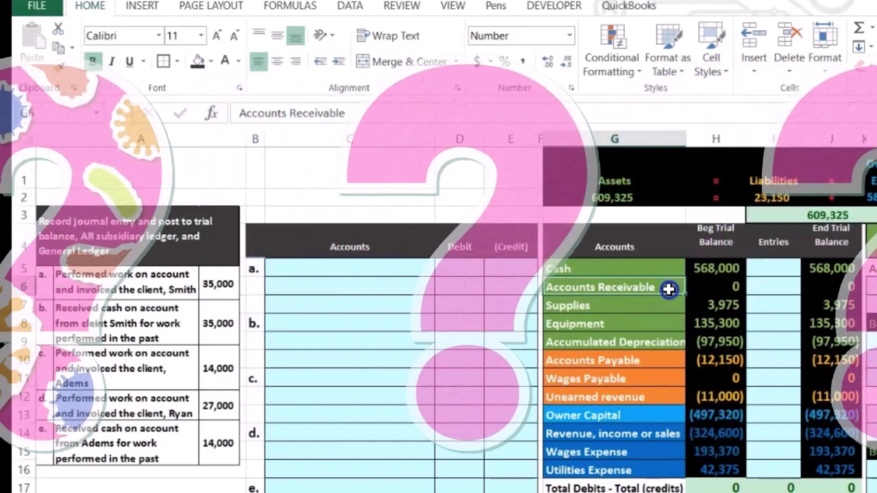
drag(668, 288, 812, 292)
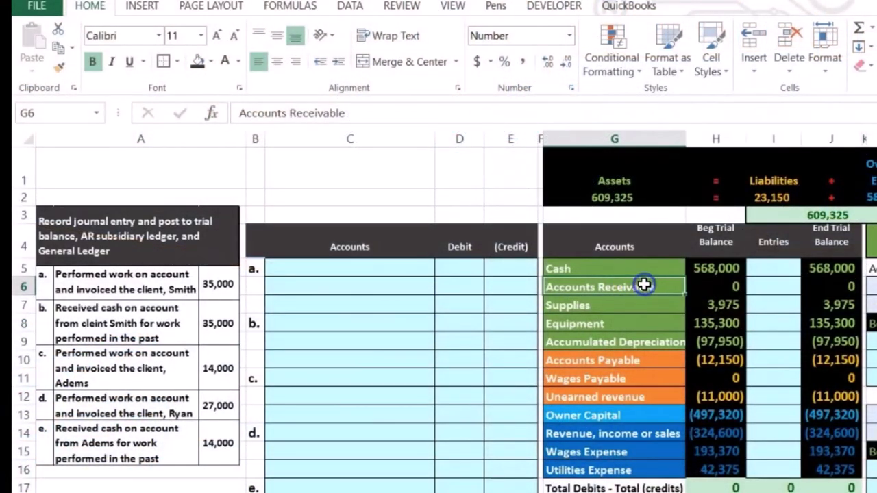
right_click(644, 285)
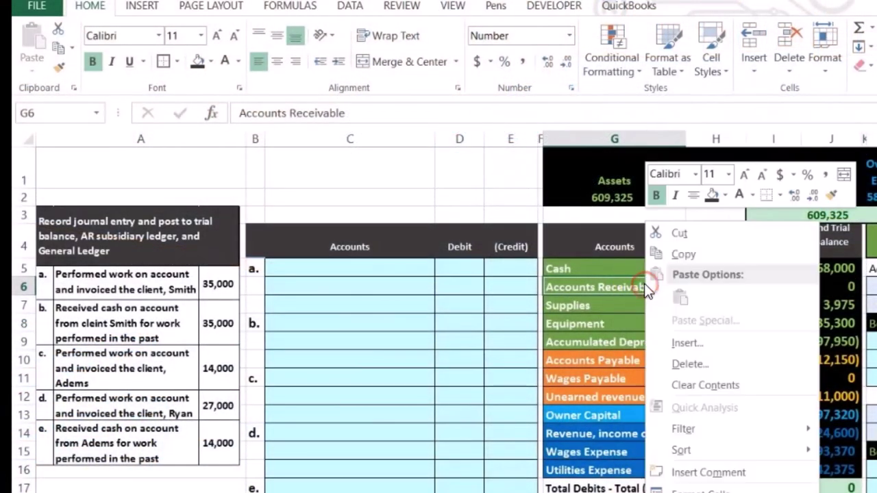
click(674, 261)
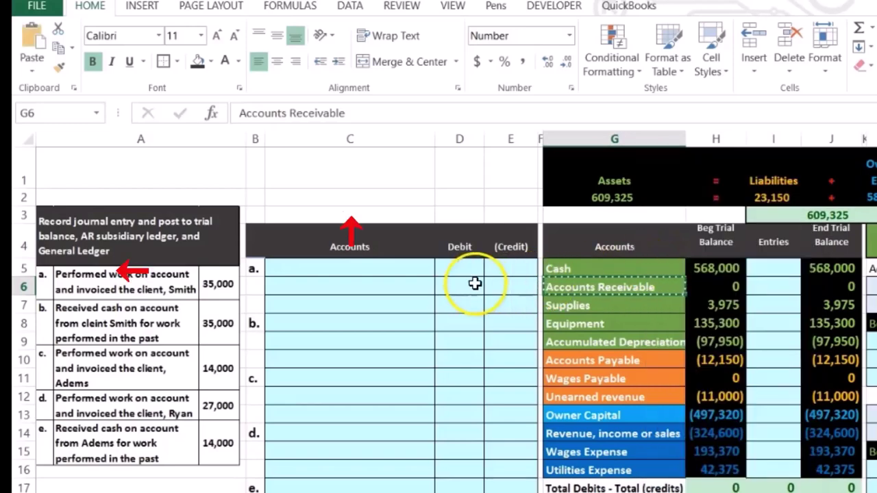
click(358, 269)
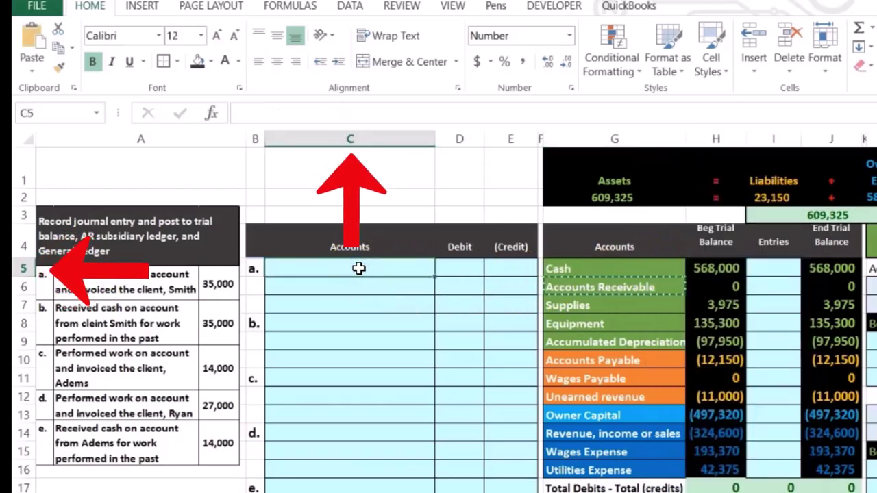
right_click(358, 268)
click(421, 299)
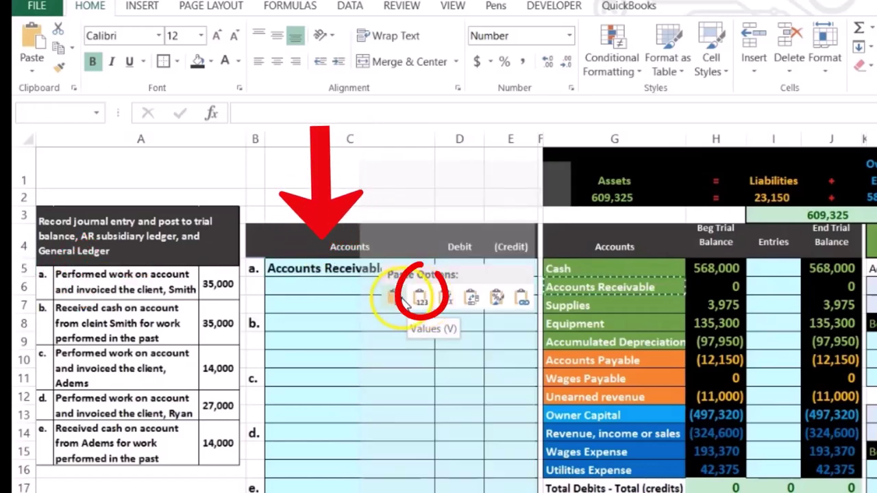
click(421, 300)
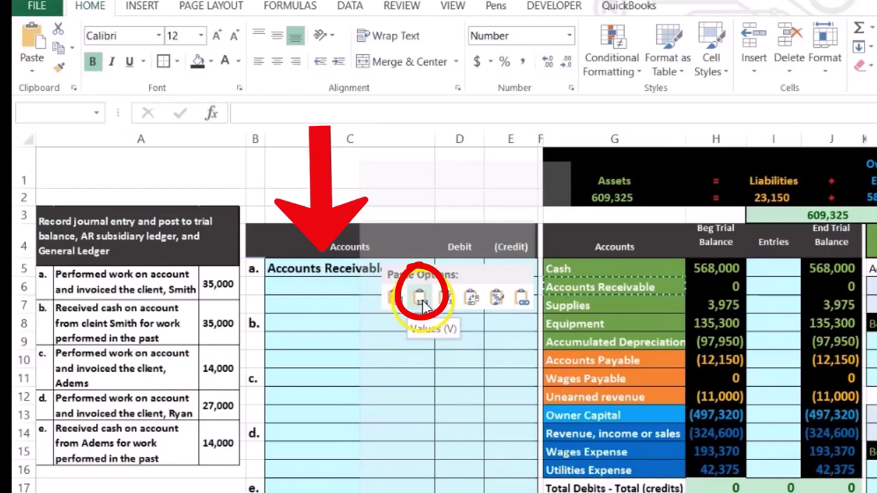
Enter the amounts for journal entry a: a 35,000 debit in D5 and a -35000 credit in E6
click(457, 269)
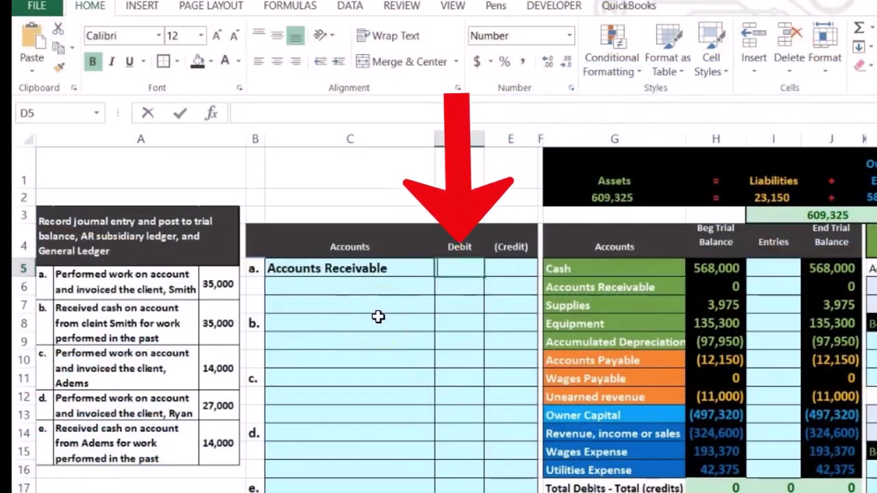
text(35,000)
key(Return)
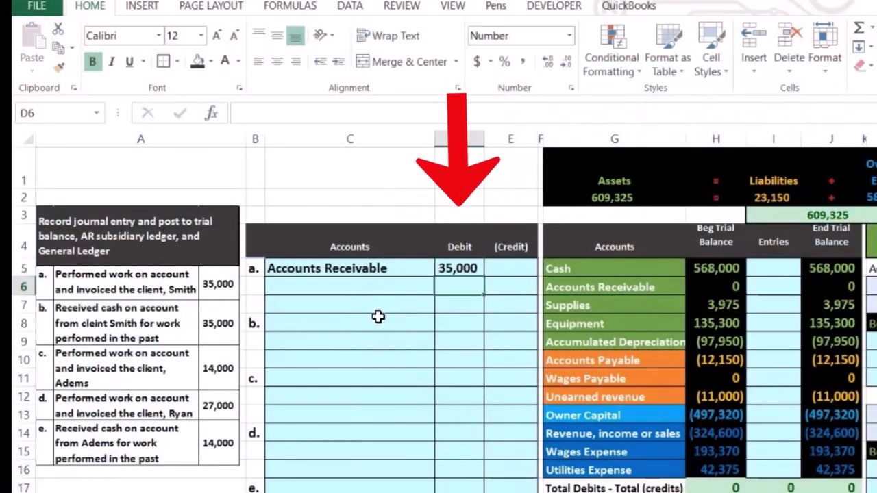
key(Right)
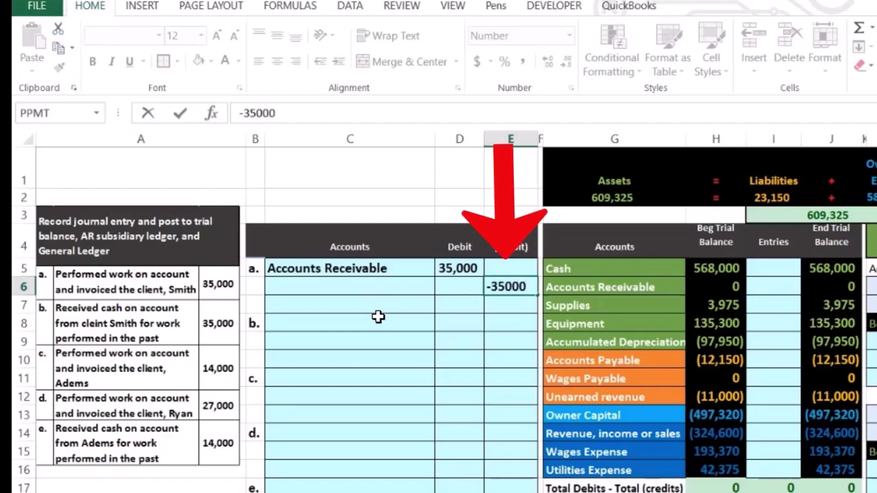
key(Return)
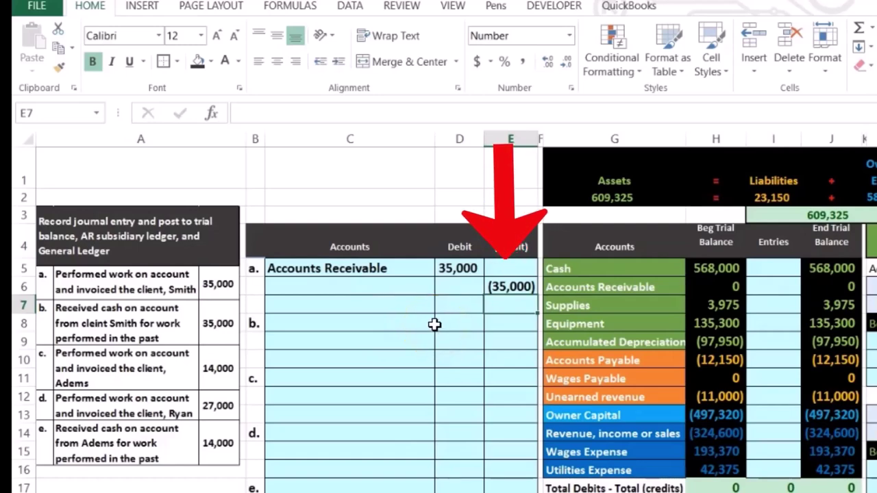
Copy the Revenue, income or sales name from G14 of the trial balance and paste it as values into C6
click(392, 290)
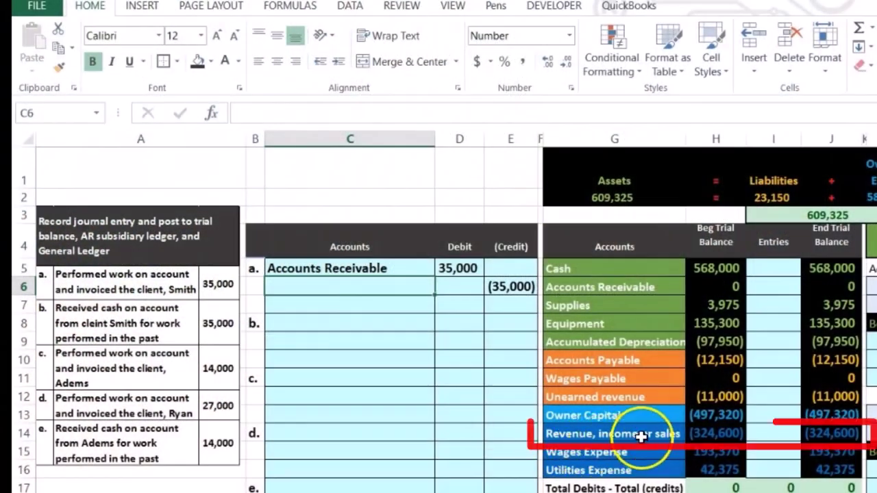
click(644, 434)
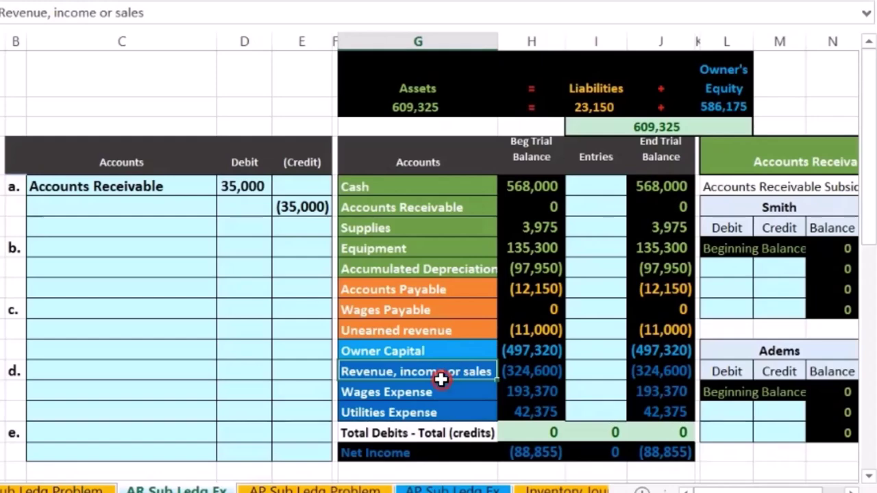
right_click(440, 379)
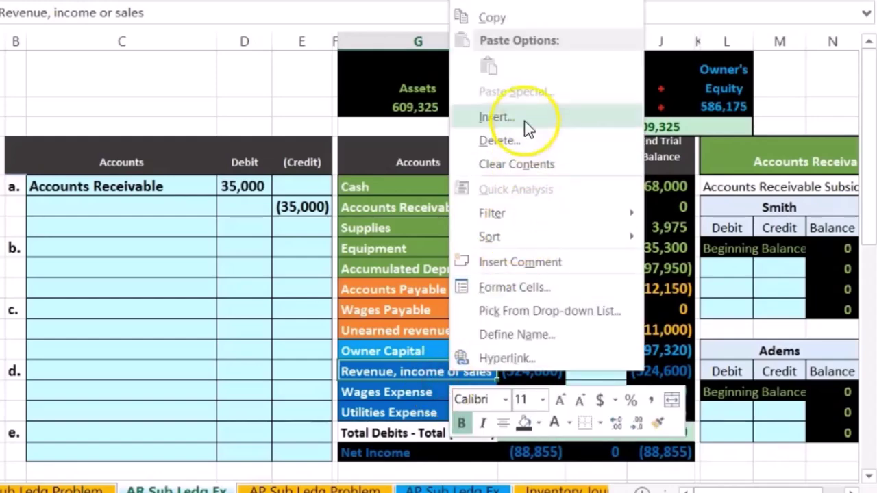
click(500, 21)
click(150, 208)
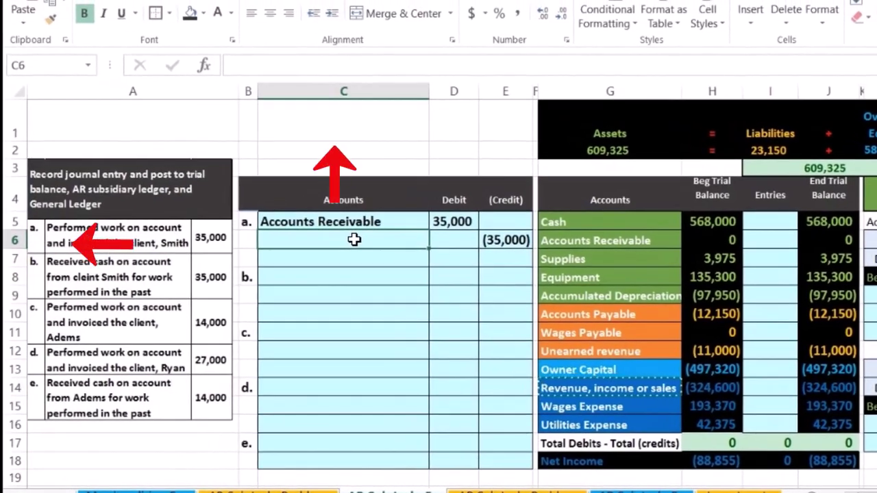
right_click(354, 239)
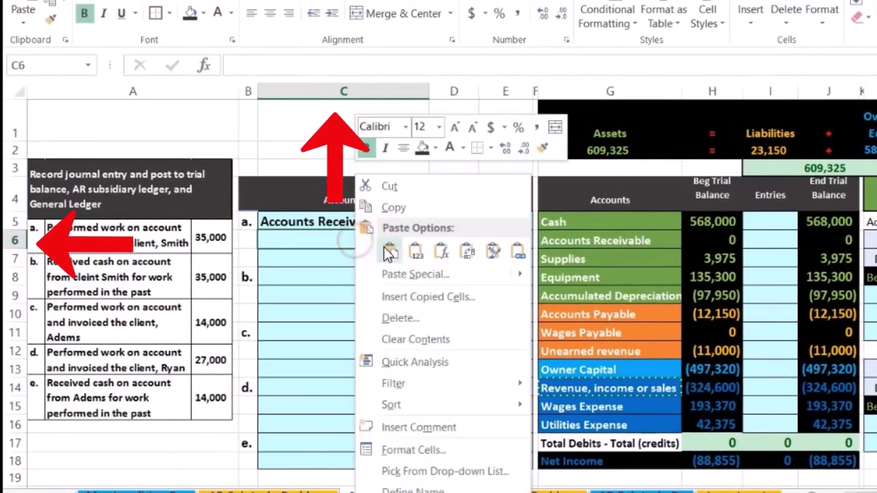
click(409, 252)
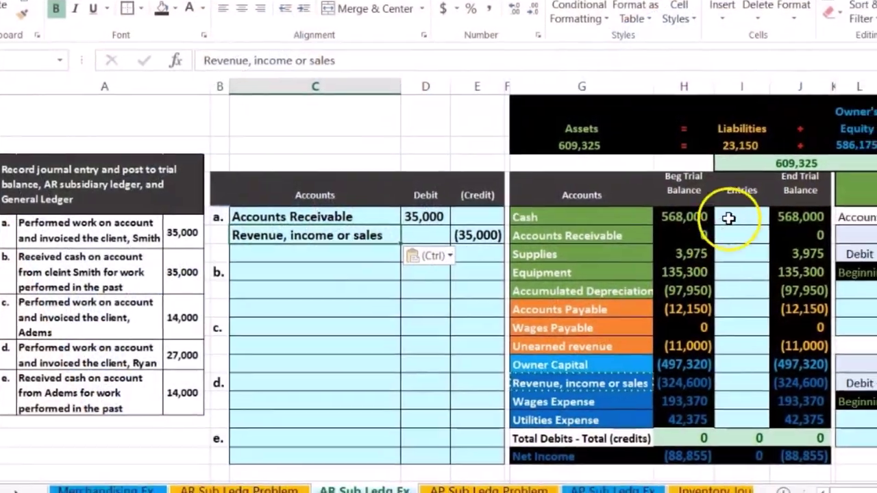
Review the trial balance Entries column and the Accounts Receivable Subsidiary Ledger section as posting destinations
drag(756, 224, 762, 252)
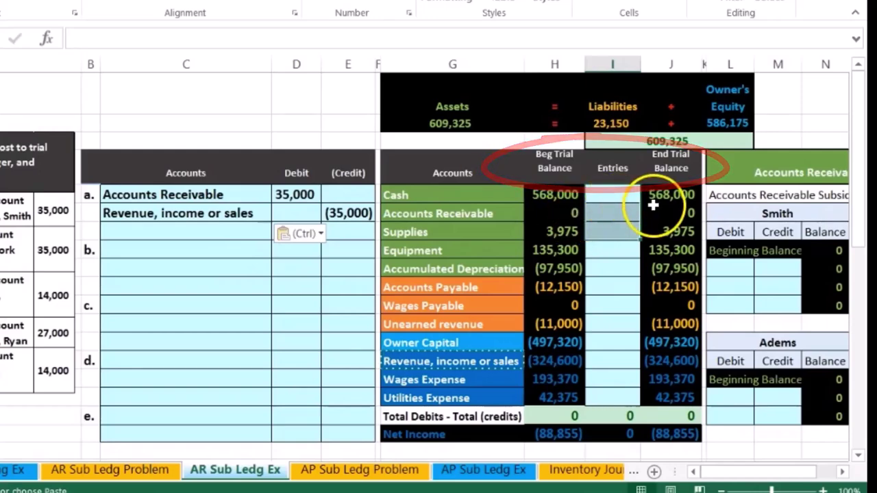
click(730, 180)
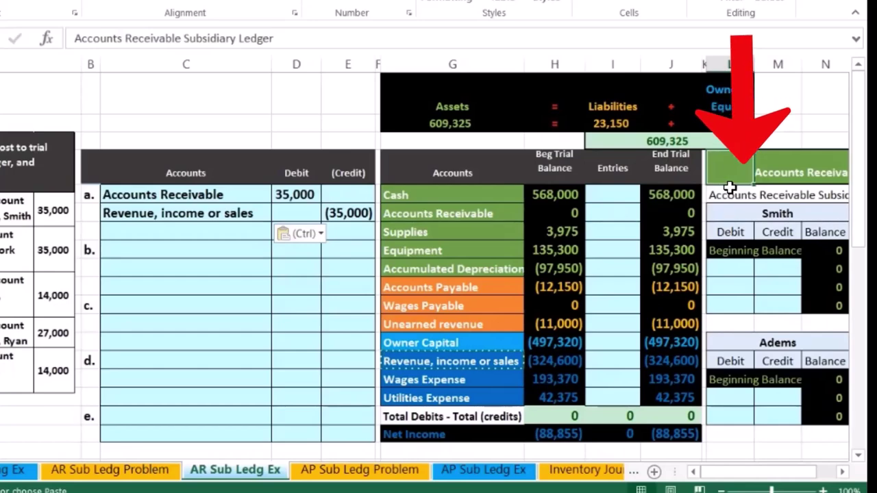
key(Right)
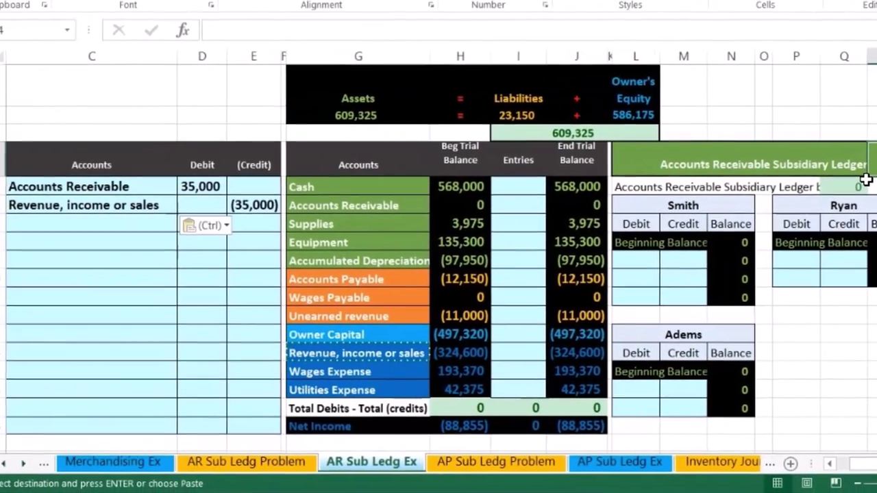
click(608, 200)
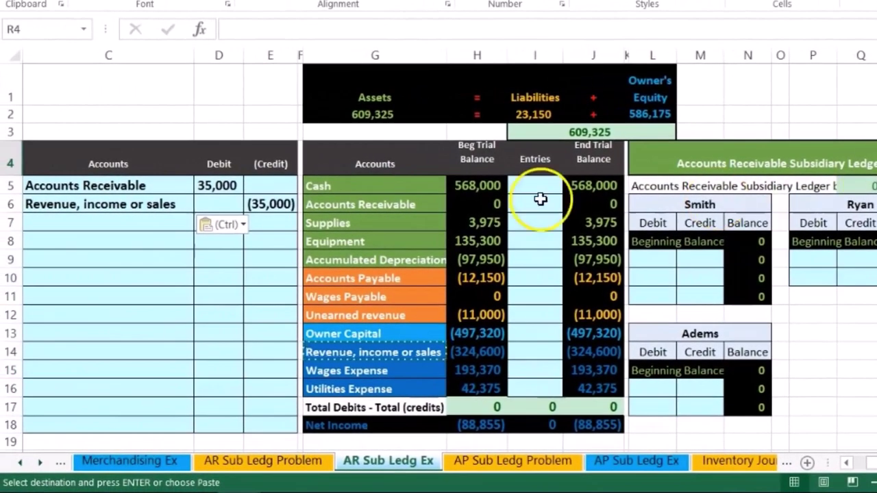
Post the debit of journal entry a to Accounts Receivable by linking I6 to D5, and check the ending balance formula in J6
drag(165, 190, 206, 188)
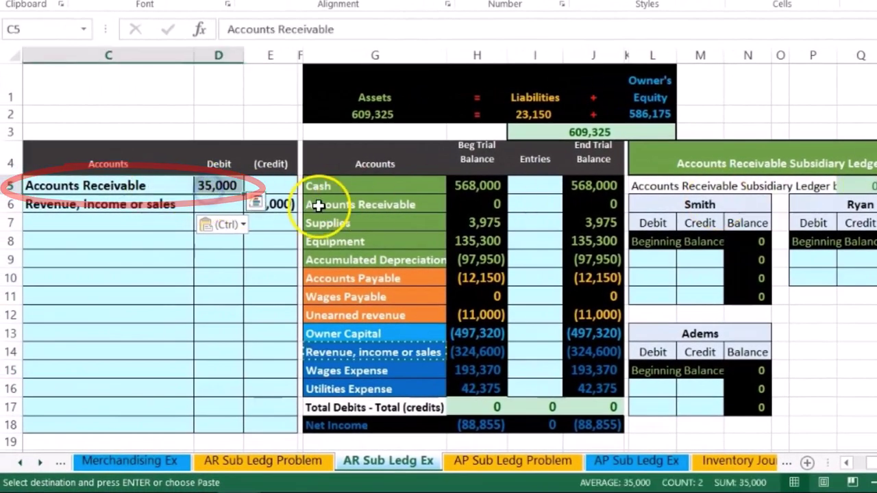
click(528, 205)
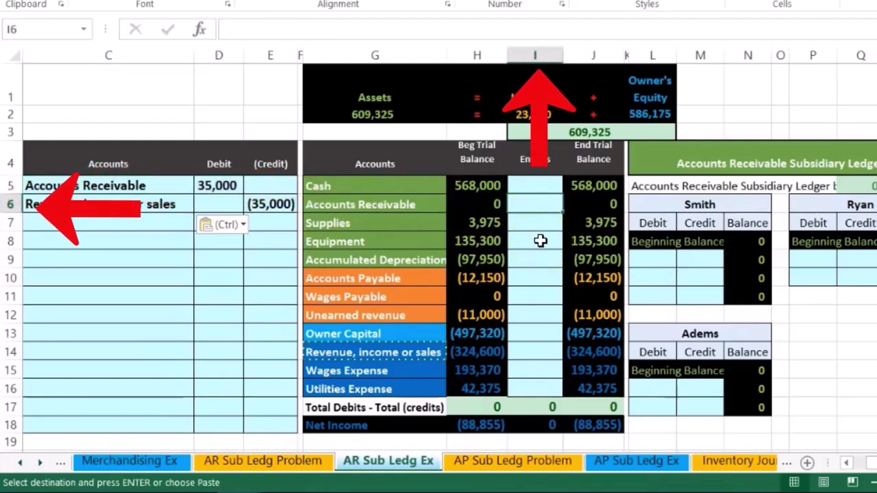
text(=)
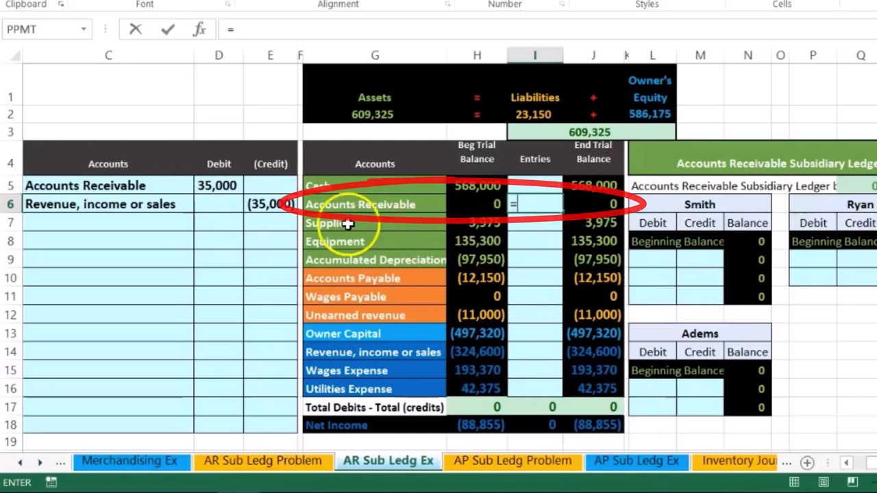
click(225, 186)
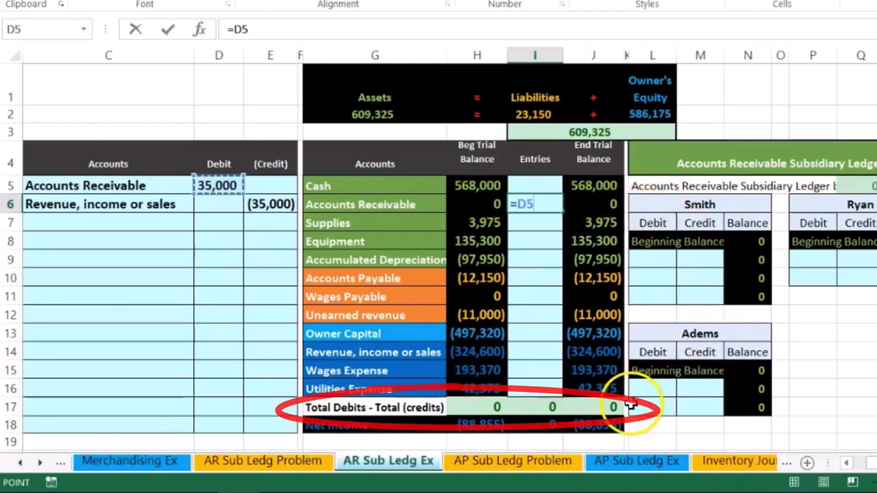
key(Return)
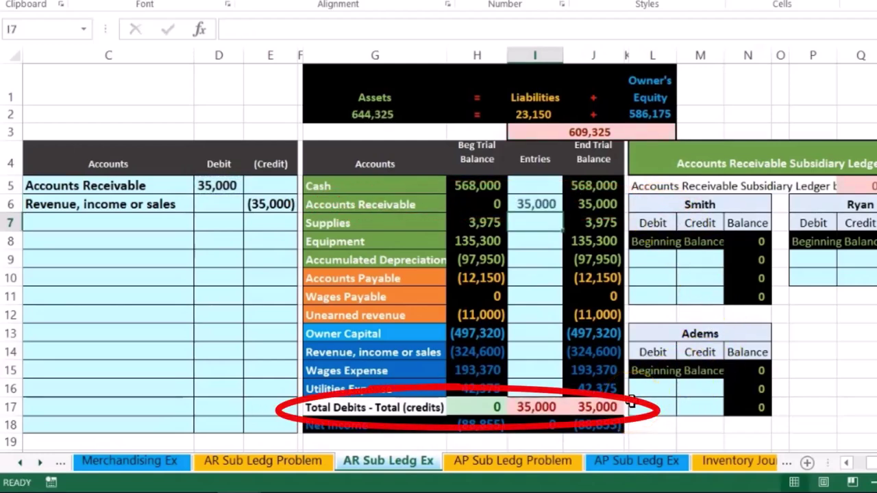
click(599, 205)
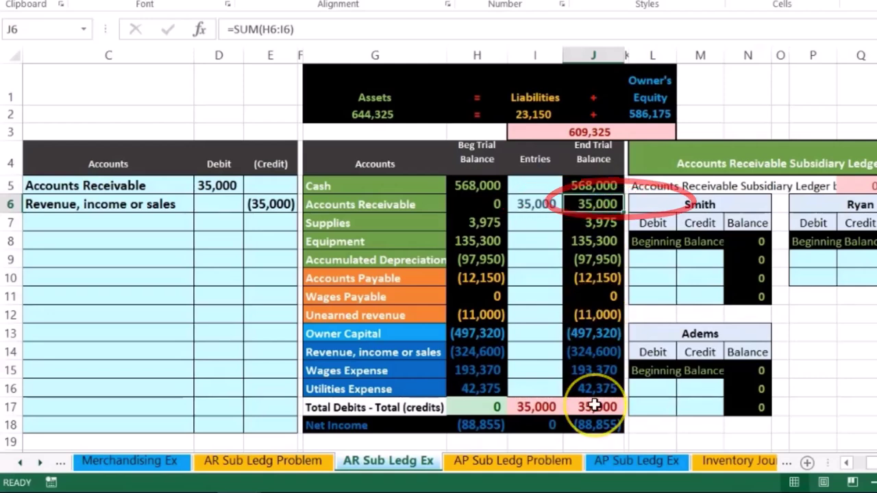
Post the credit of journal entry a to Revenue, income or sales by linking I14 to E6
click(530, 352)
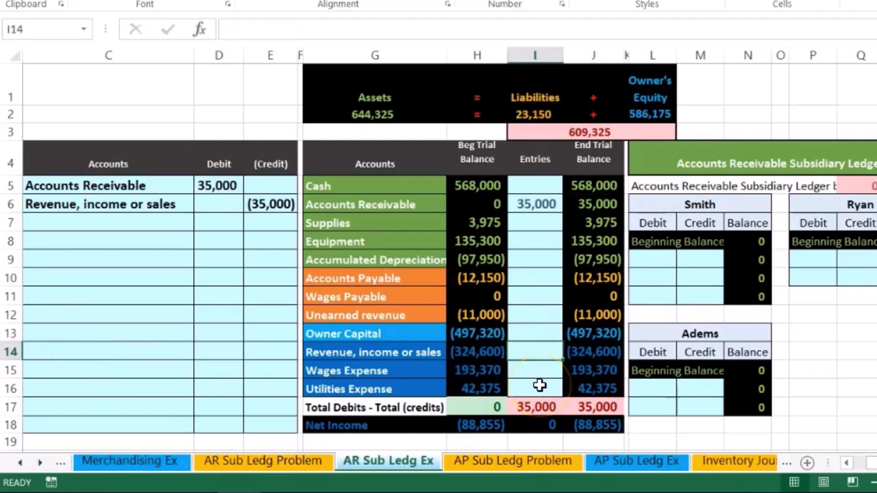
text(=)
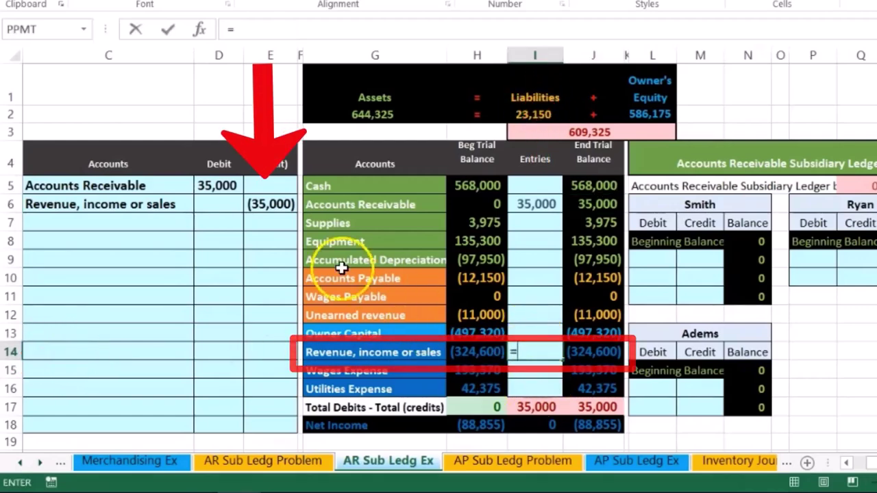
click(266, 203)
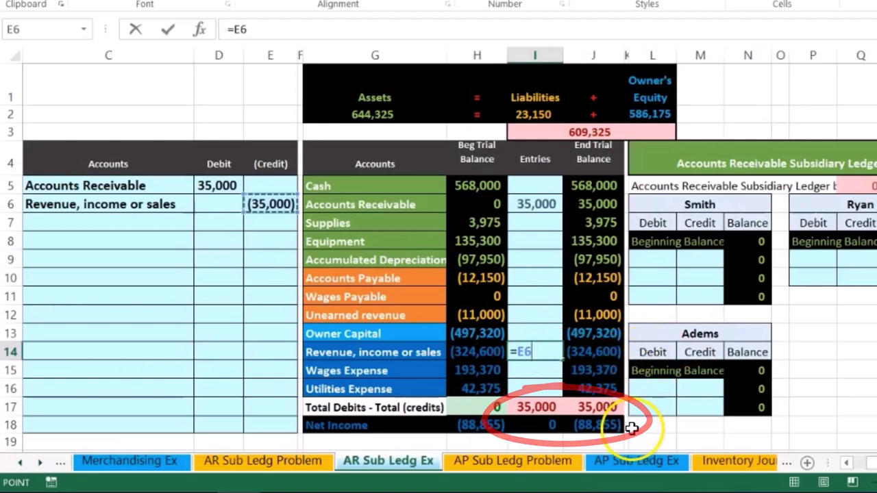
key(Return)
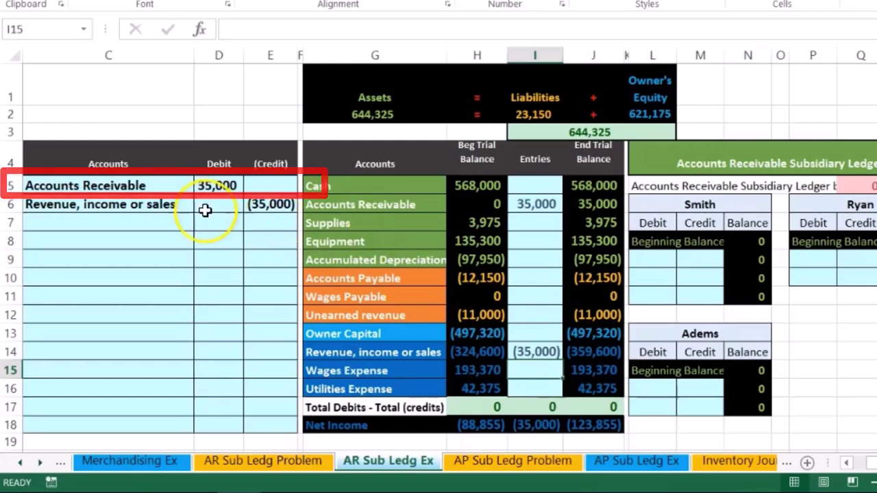
Post journal entry a's receivable to the first customer's subsidiary ledger by linking debit cell L9 to D5
drag(179, 185, 206, 185)
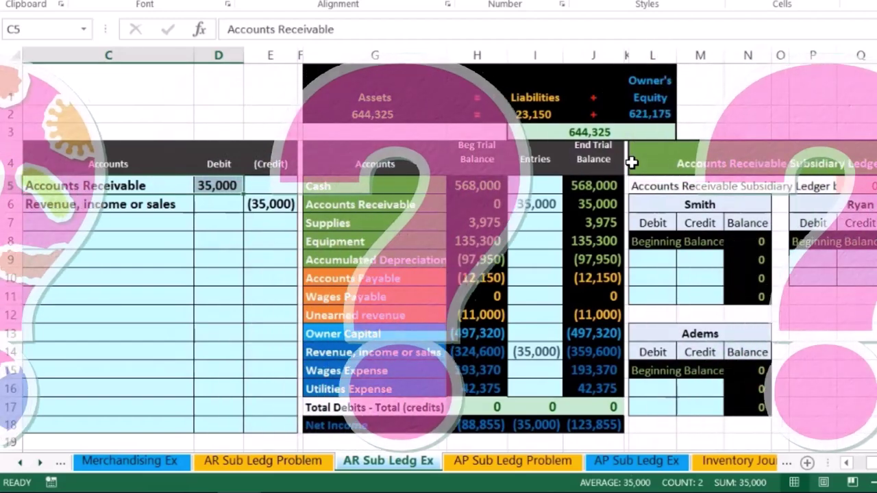
click(613, 200)
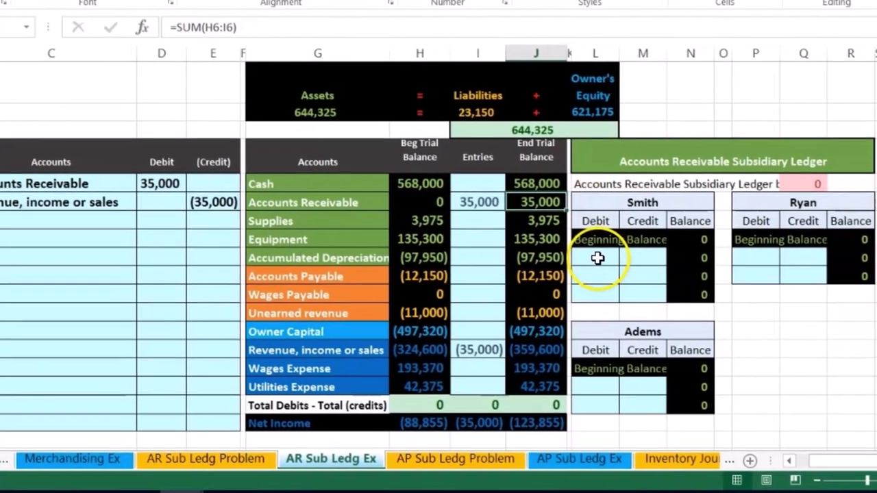
click(598, 258)
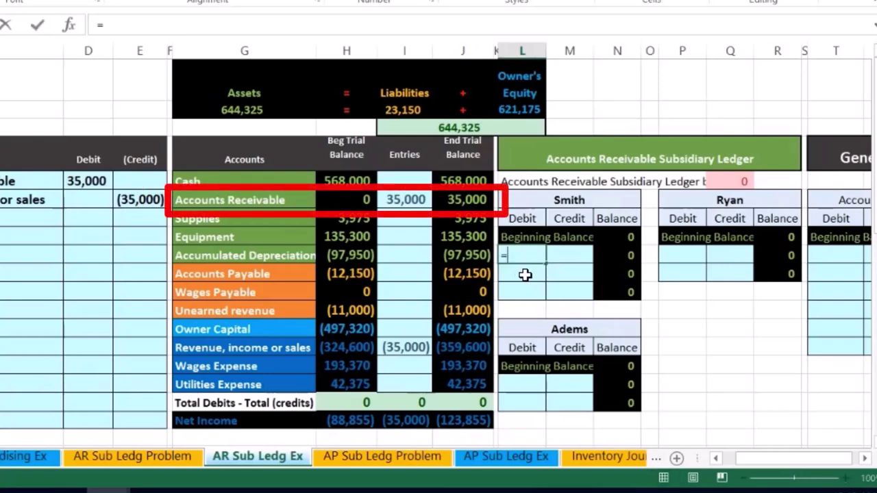
text(=)
click(88, 181)
key(Return)
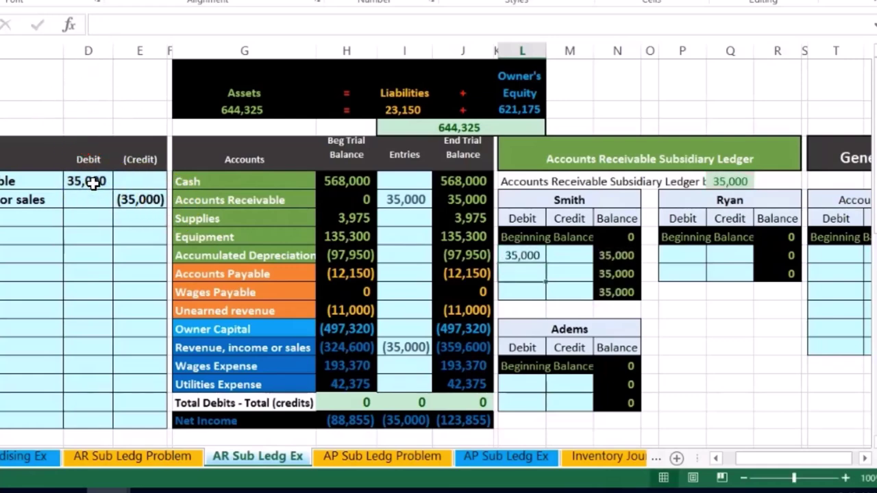
Post the sale on account to Accounts Receivable in the General Ledger by linking debit cell T9 to L9
key(Right)
key(Right)
key(Right)
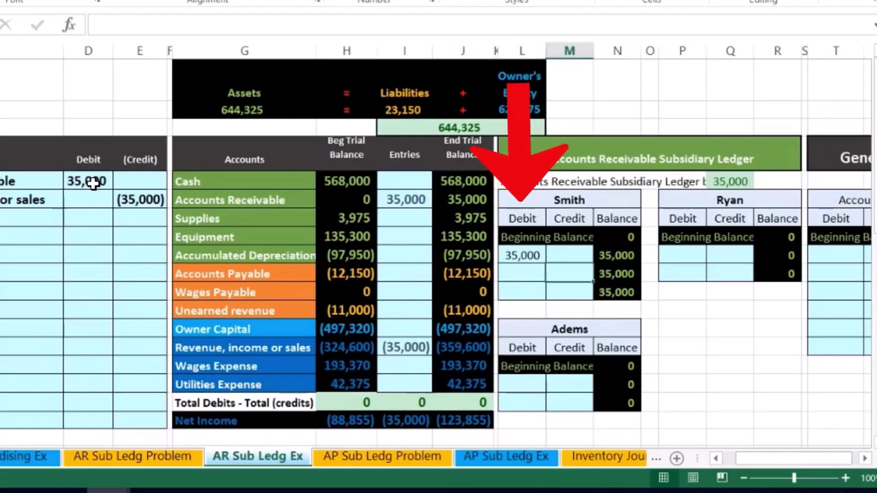
key(Right)
key(Right)
key(Right)
key(Right)
key(Right)
key(Right)
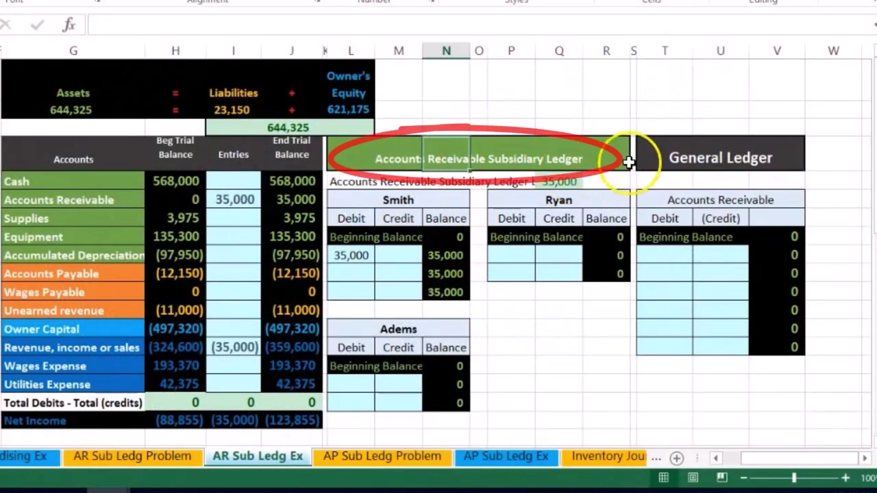
click(658, 158)
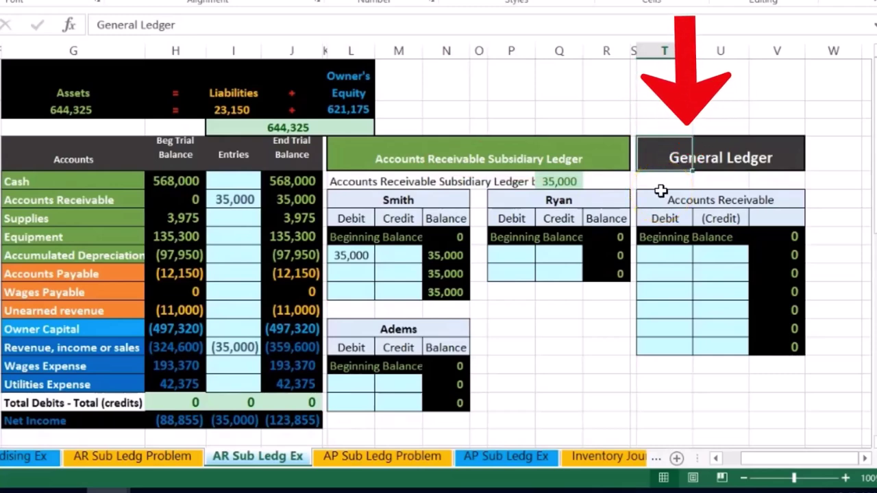
click(664, 255)
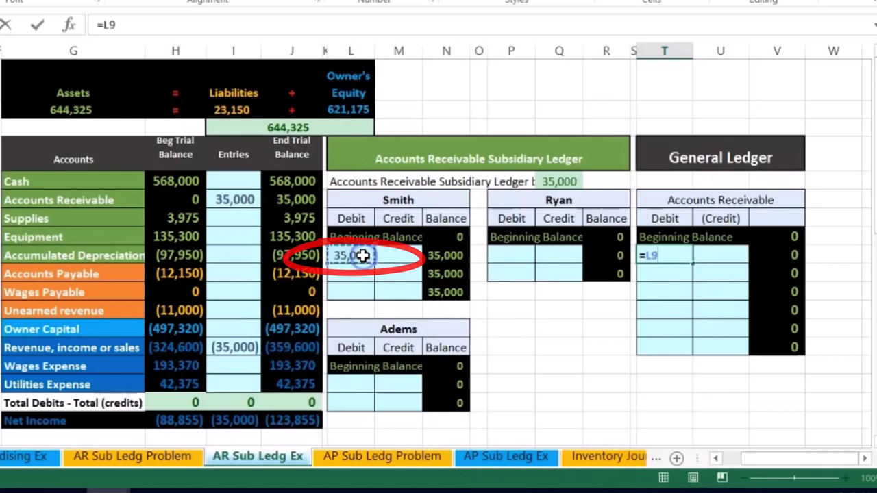
key(Return)
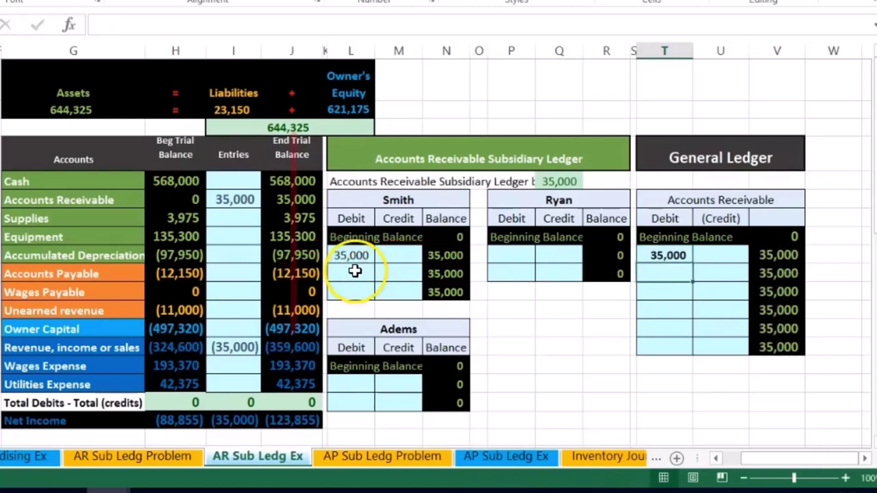
Compare the subsidiary ledger with the General Ledger and inspect the Accounts Receivable running balance formula in V14
drag(344, 147, 776, 149)
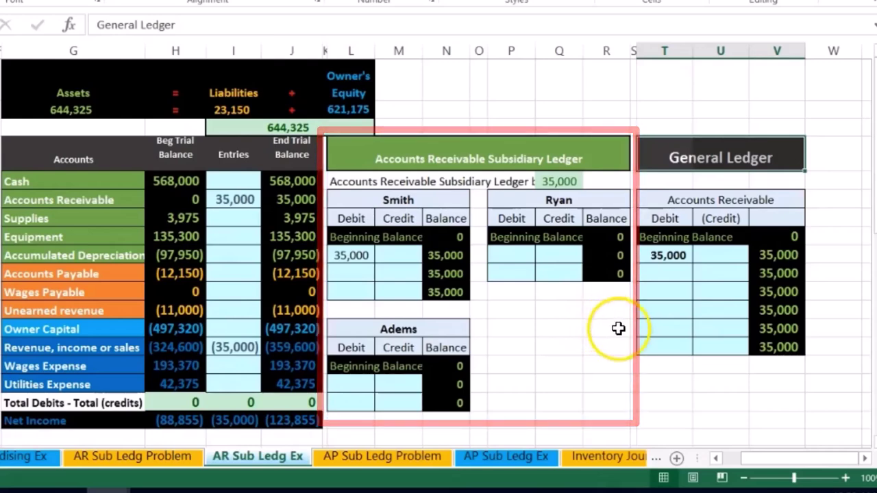
click(777, 348)
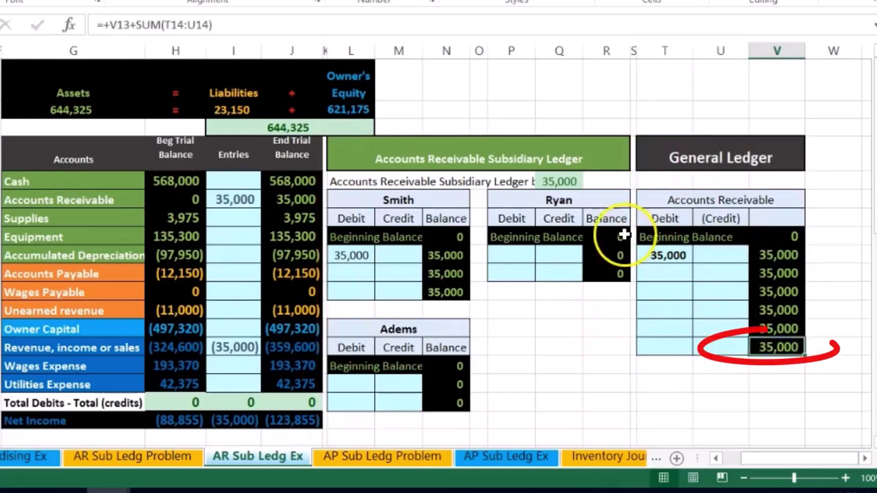
Compare the Accounts Receivable Subsidiary Ledger total in Q5 with the ending trial balance of Accounts Receivable in J6
double_click(559, 182)
key(Return)
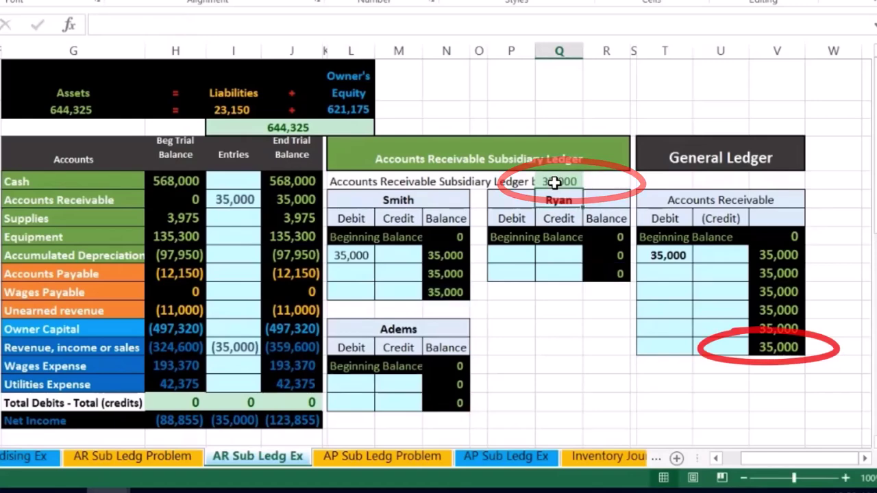
click(291, 199)
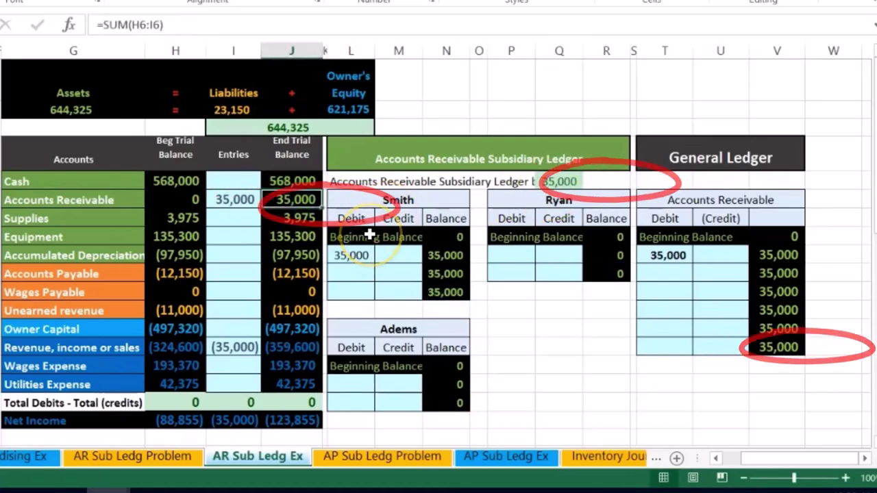
key(Left)
key(ctrl+bracketleft)
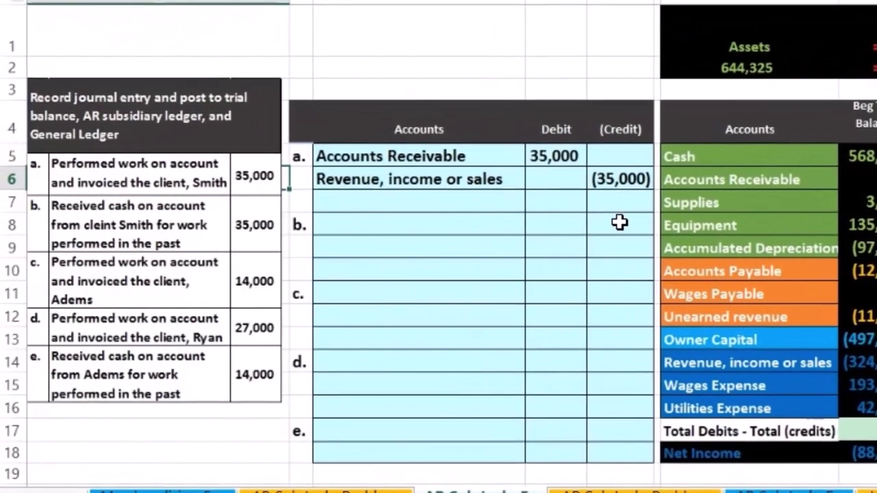
Enter Cash as the debit account of journal entry b in C8 by copying G5 and pasting only its value
click(444, 226)
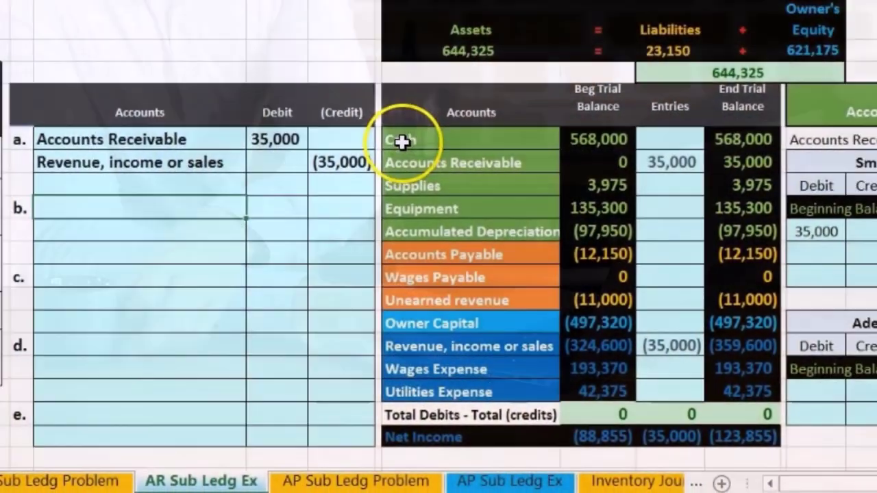
click(565, 137)
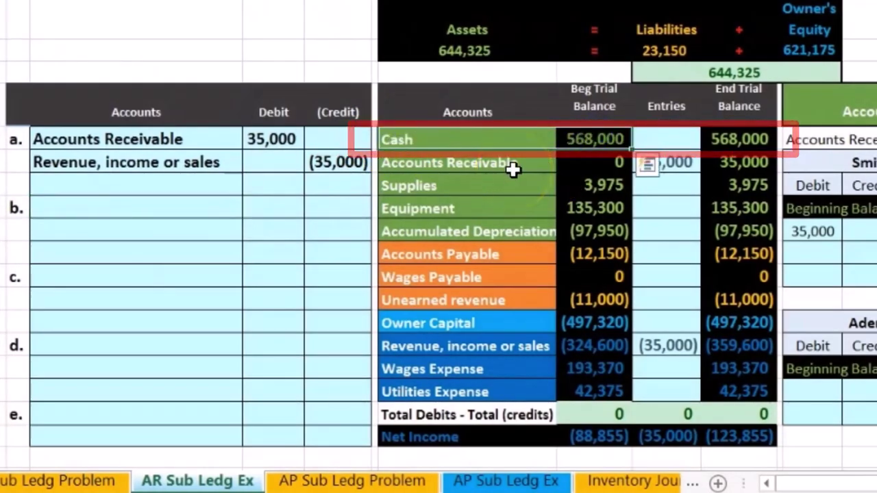
click(568, 164)
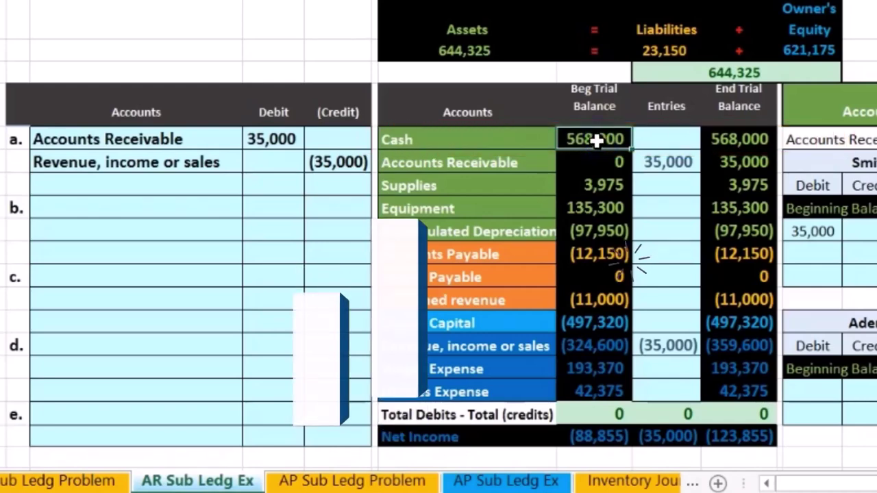
click(508, 145)
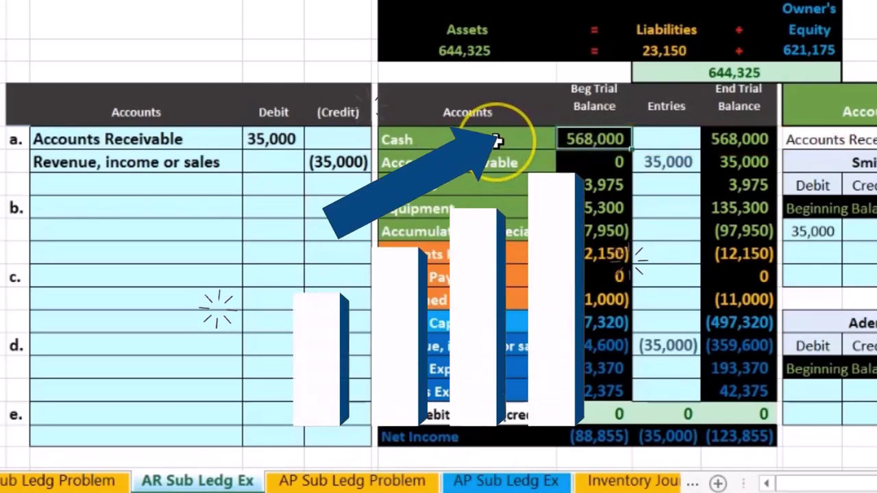
click(495, 140)
right_click(497, 141)
key(Escape)
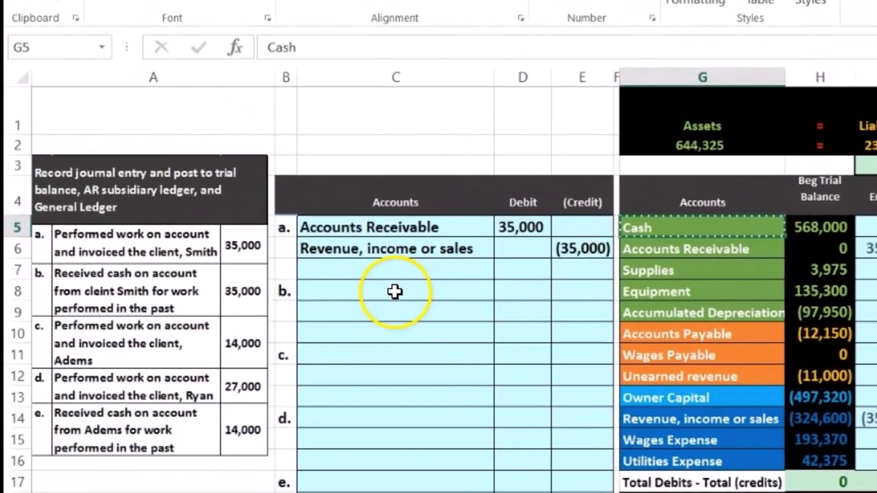
click(319, 266)
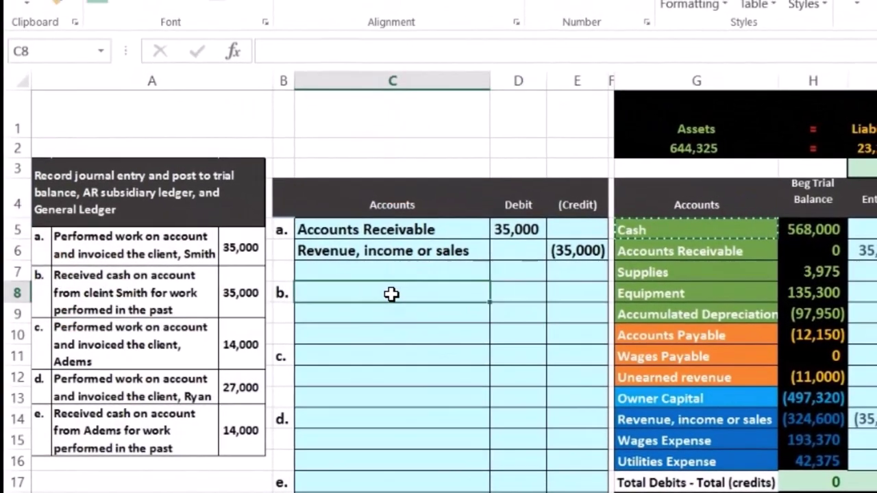
right_click(397, 295)
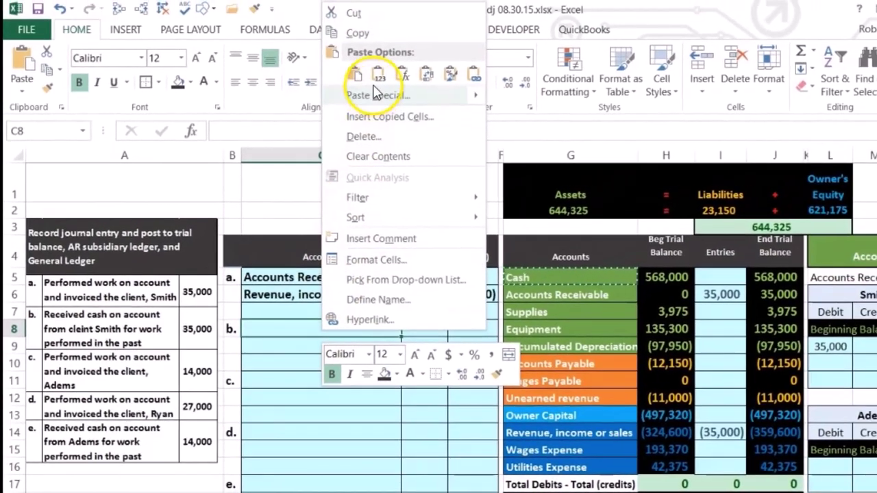
click(379, 76)
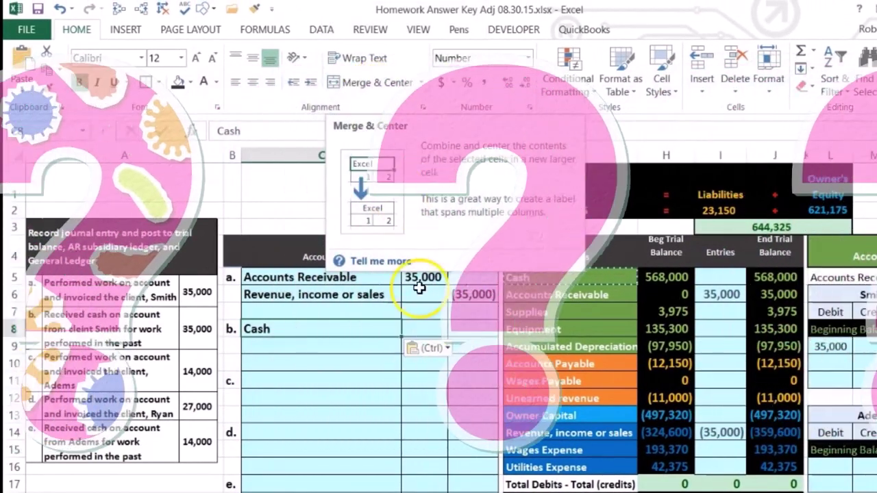
Enter the amounts of journal entry b: debit 35000 in D8 and credit -35000 in E9
click(426, 331)
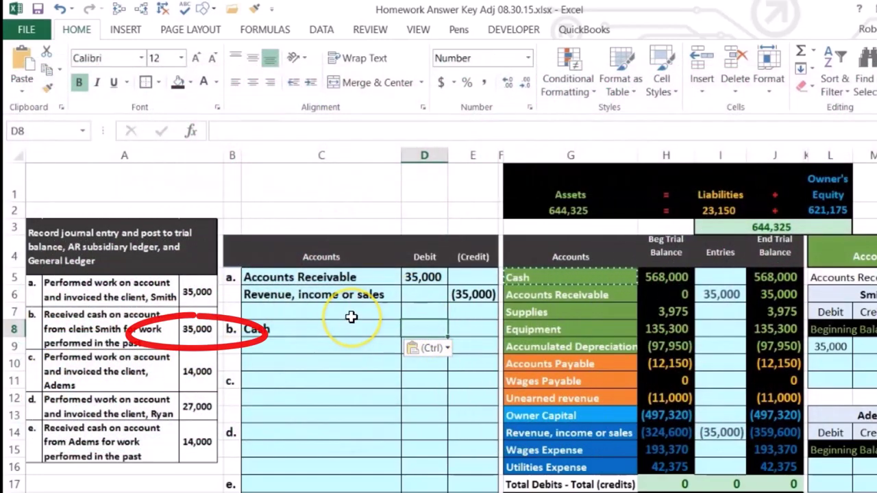
text(35000)
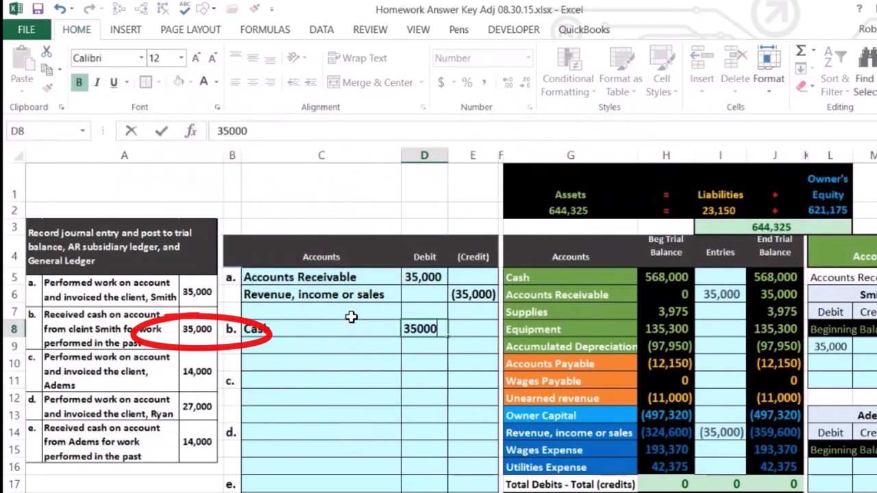
key(Return)
key(Right)
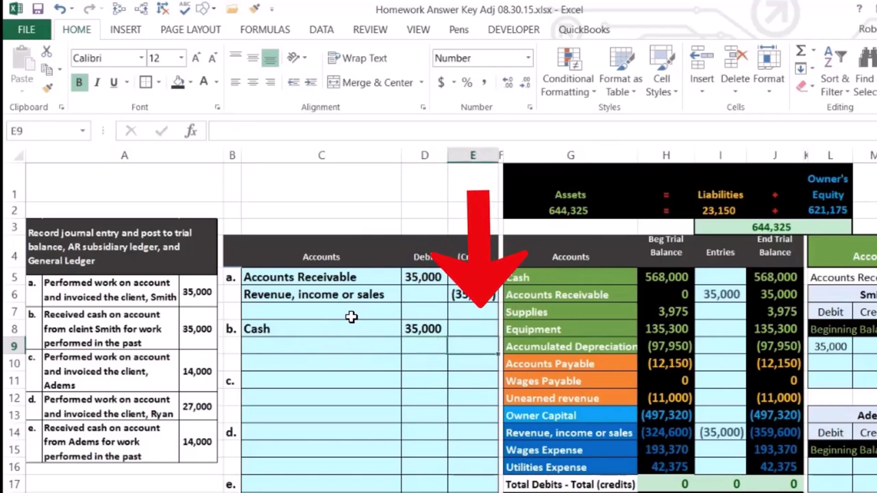
text(-35000)
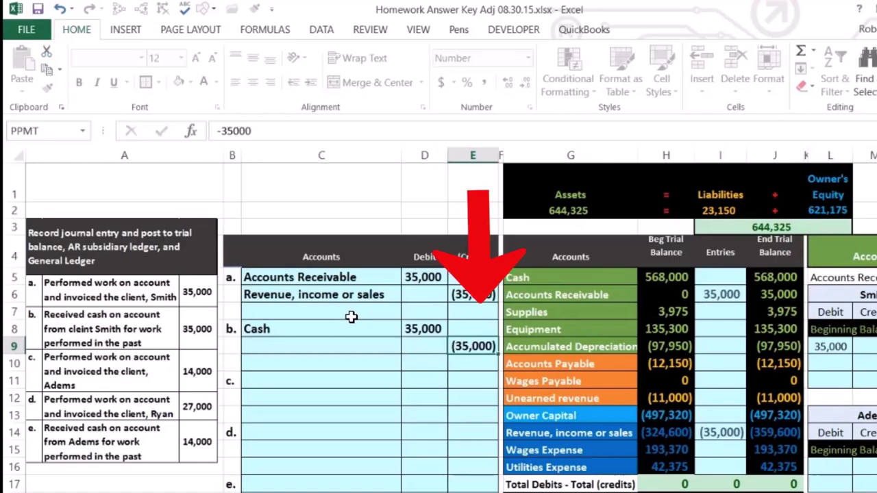
key(Return)
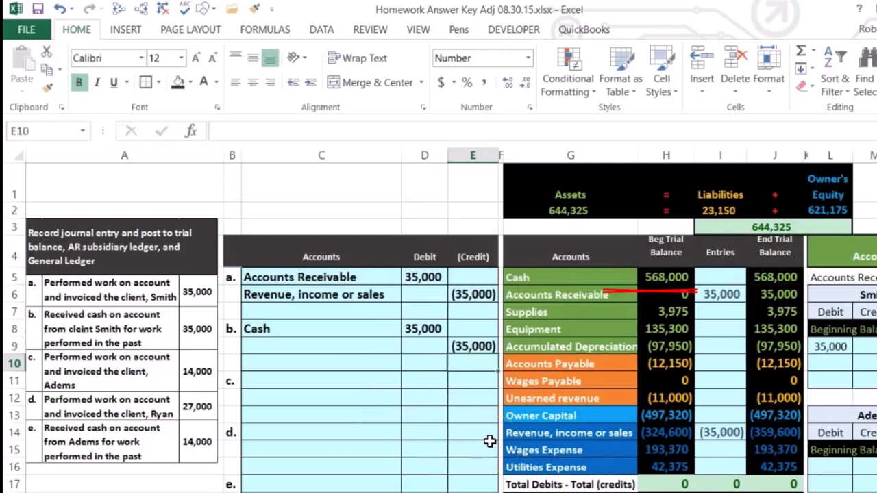
Enter Accounts Receivable as the credit account of journal entry b in C9 by copying G6 and pasting only its value
click(581, 302)
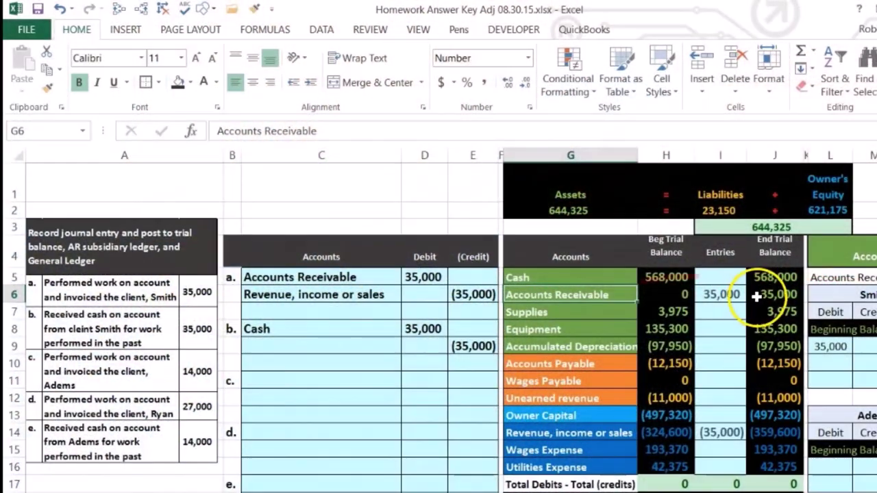
click(760, 296)
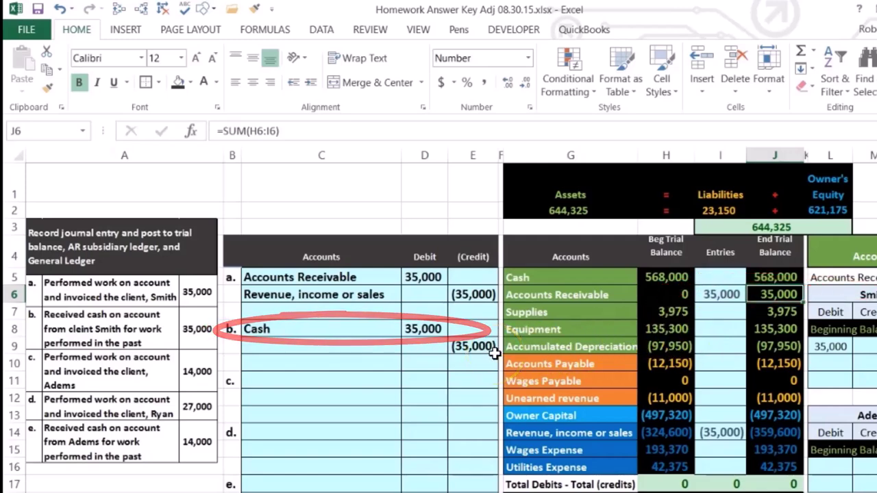
click(550, 297)
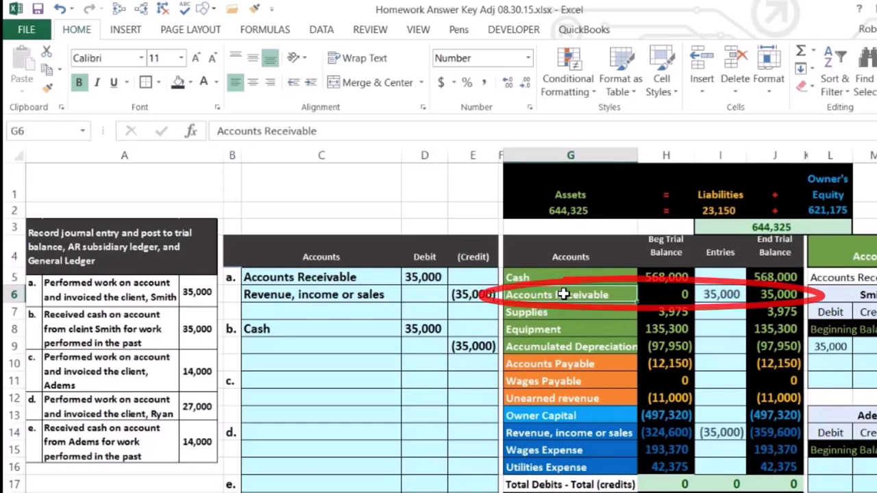
right_click(562, 296)
click(600, 264)
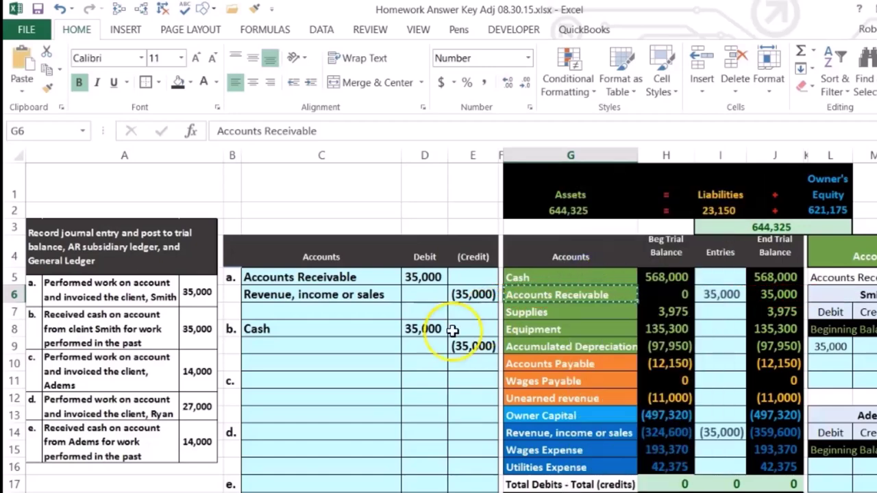
click(354, 347)
right_click(355, 347)
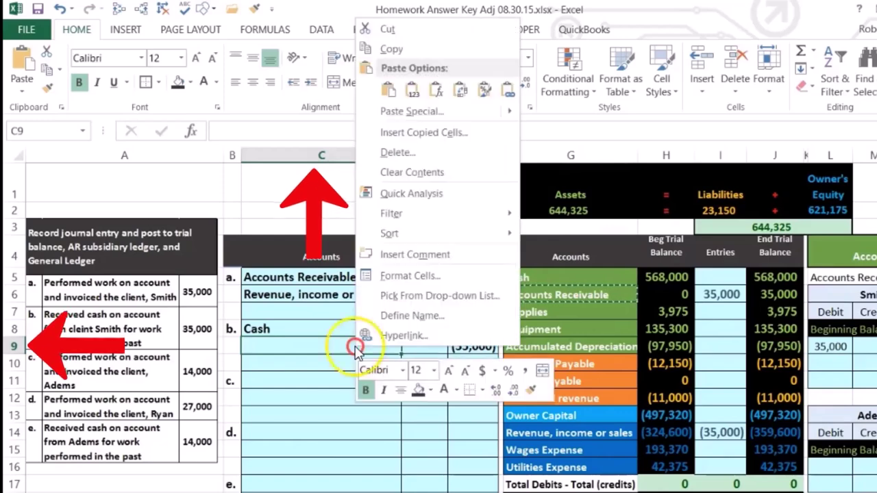
click(412, 91)
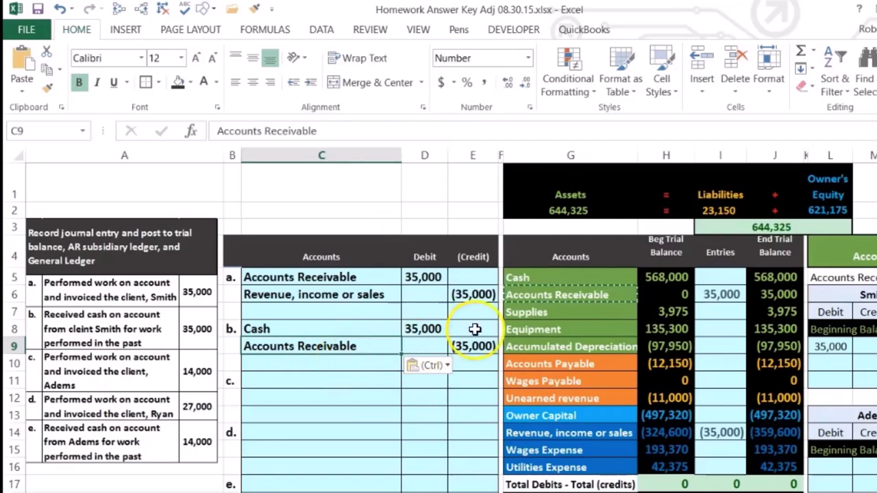
Post the debit of journal entry b to Cash in the trial balance by linking I5 to D8
drag(535, 280, 751, 281)
click(591, 294)
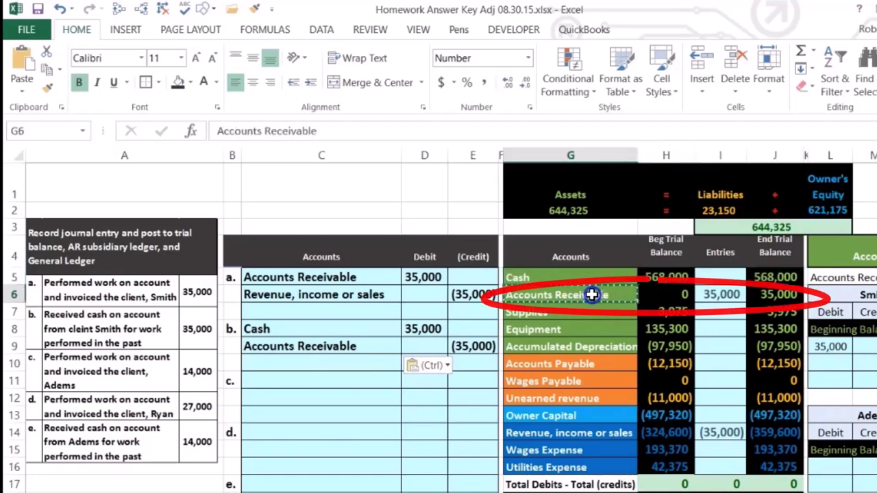
drag(610, 300, 752, 294)
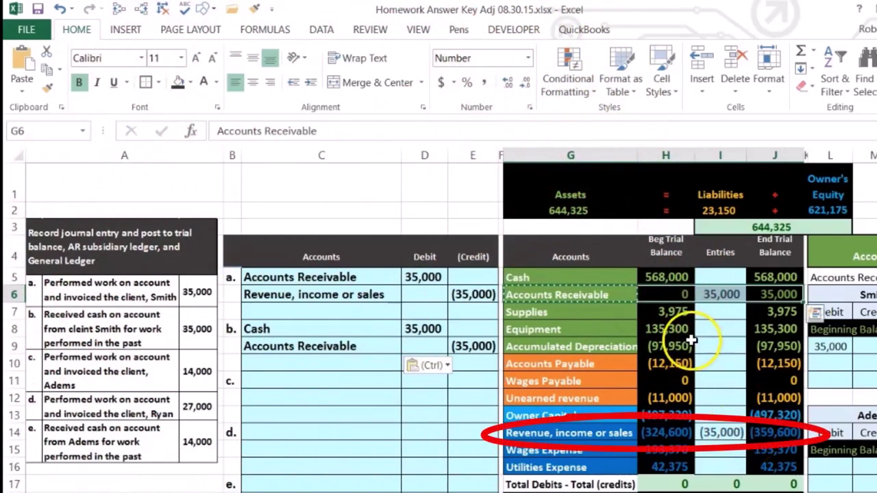
click(713, 277)
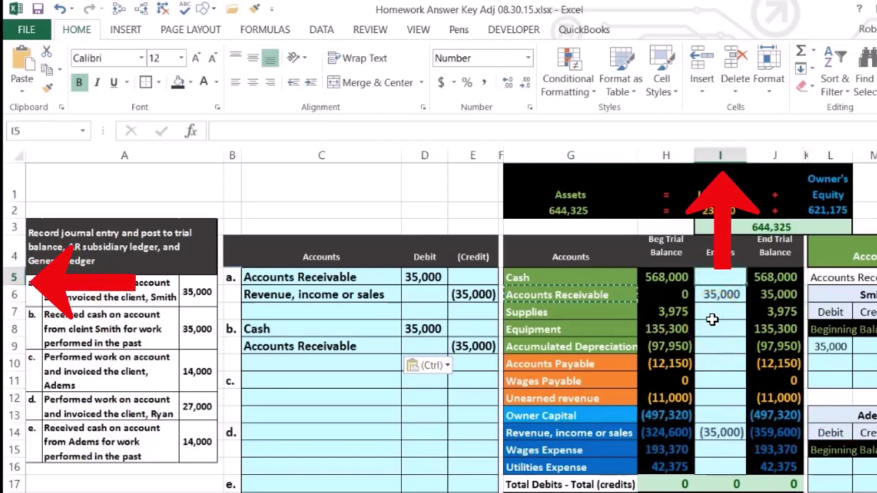
text(=)
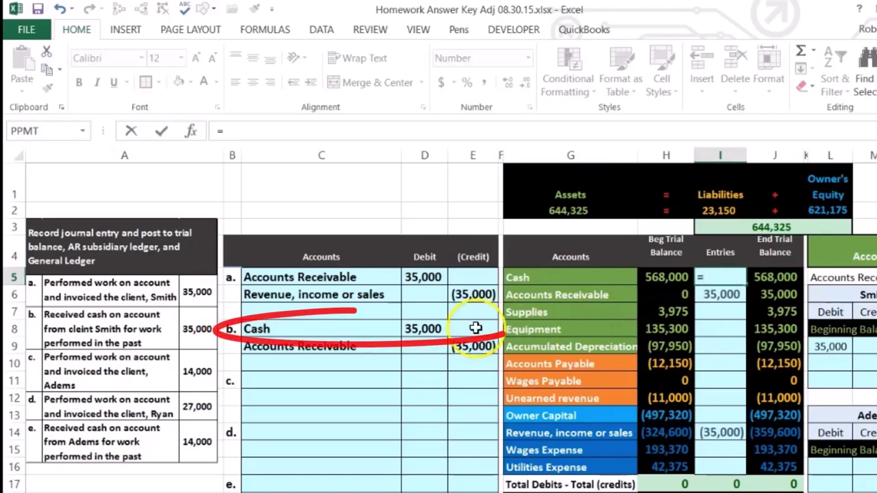
click(440, 329)
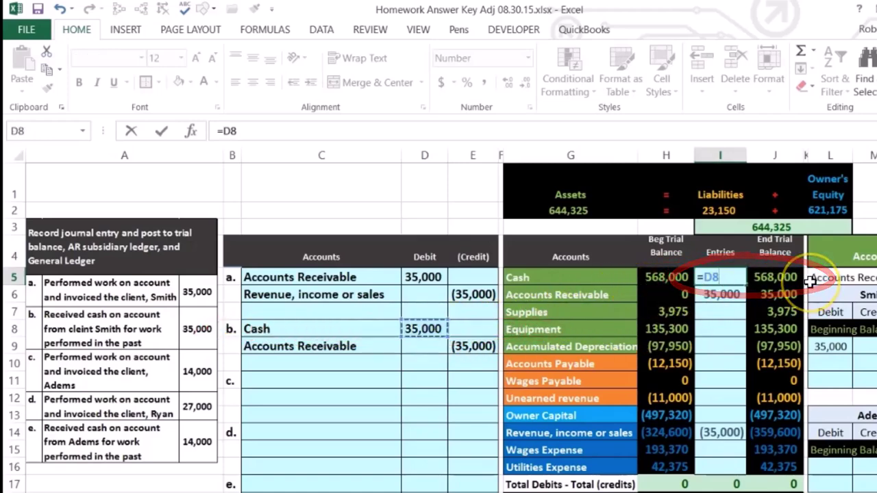
key(Return)
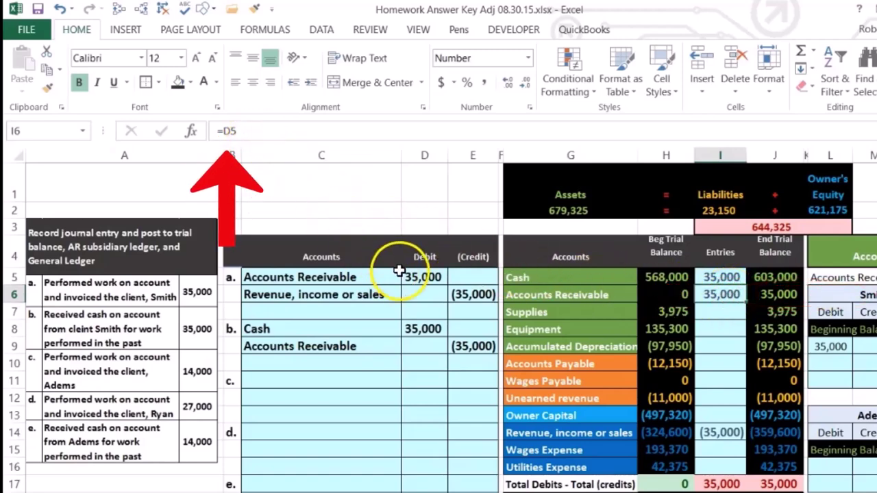
Post the credit of journal entry b to Accounts Receivable by extending the formula in I6 to =D5+E9
double_click(725, 294)
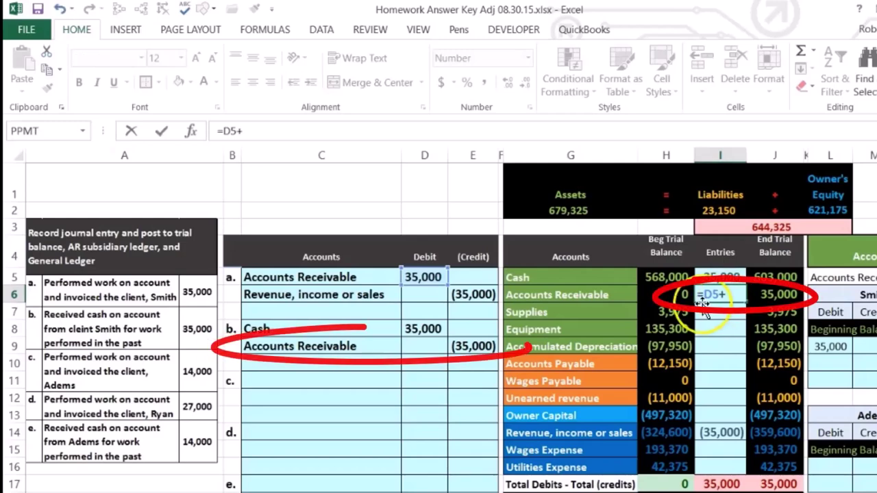
click(474, 347)
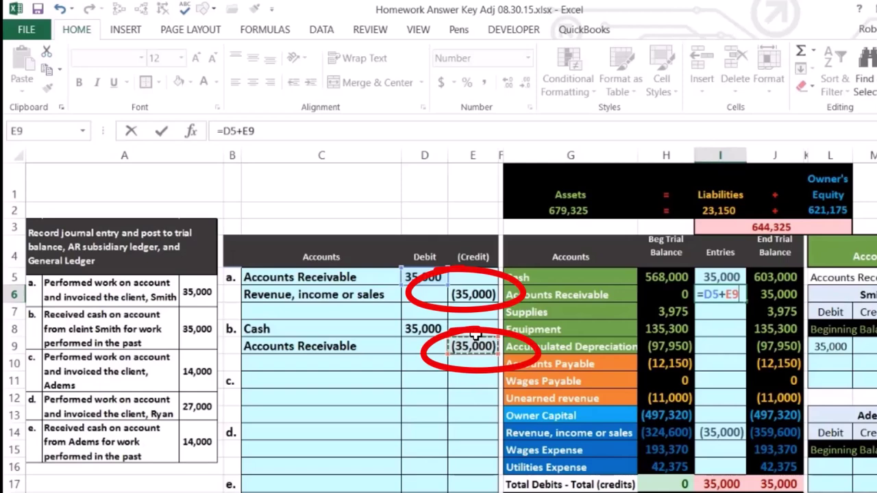
key(ctrl+Return)
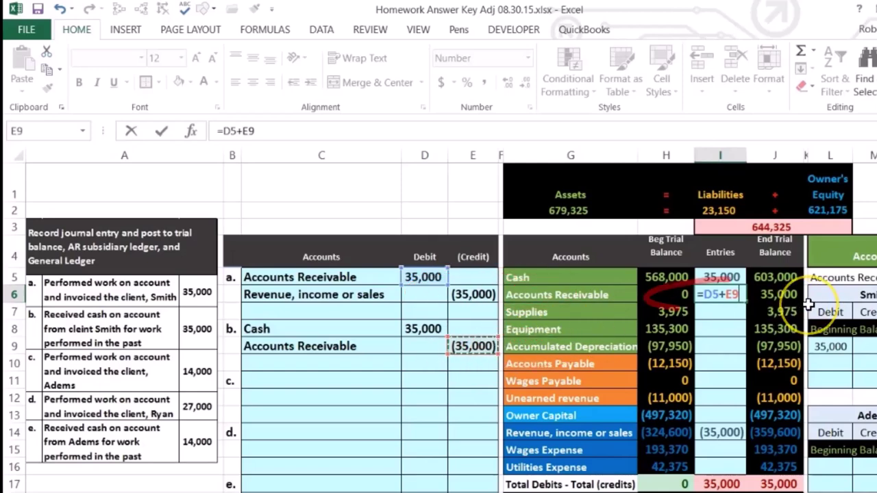
key(Return)
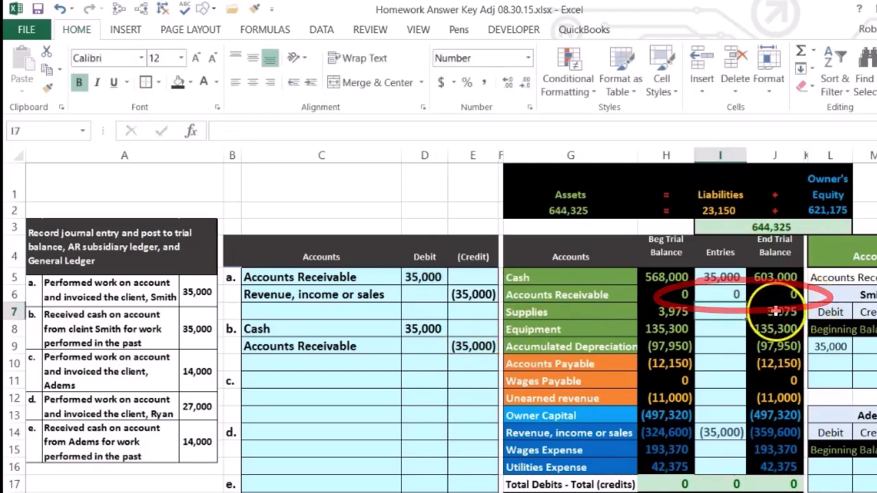
Trace the precedents of the Accounts Receivable entry in I6 and display the formula auditing commands
click(711, 291)
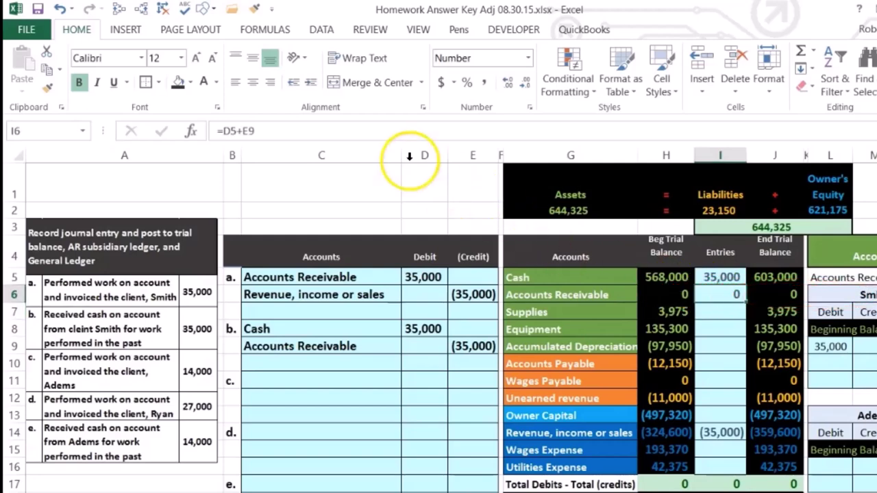
click(120, 14)
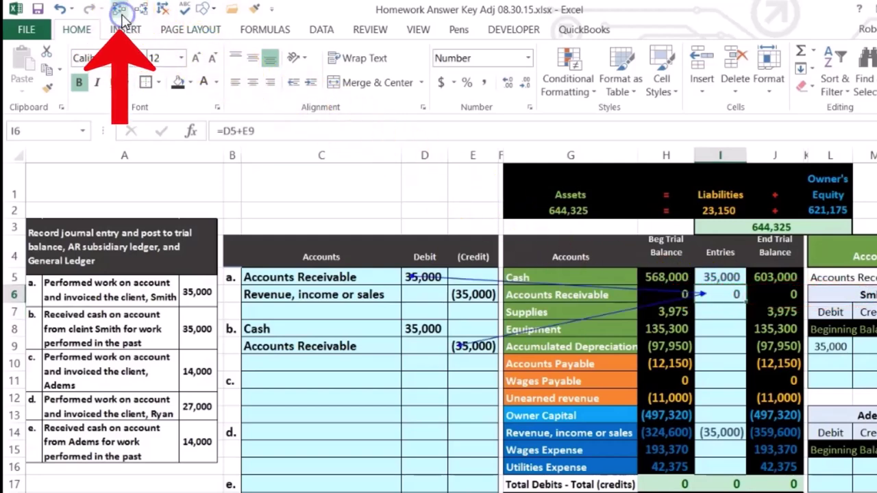
click(321, 31)
click(278, 30)
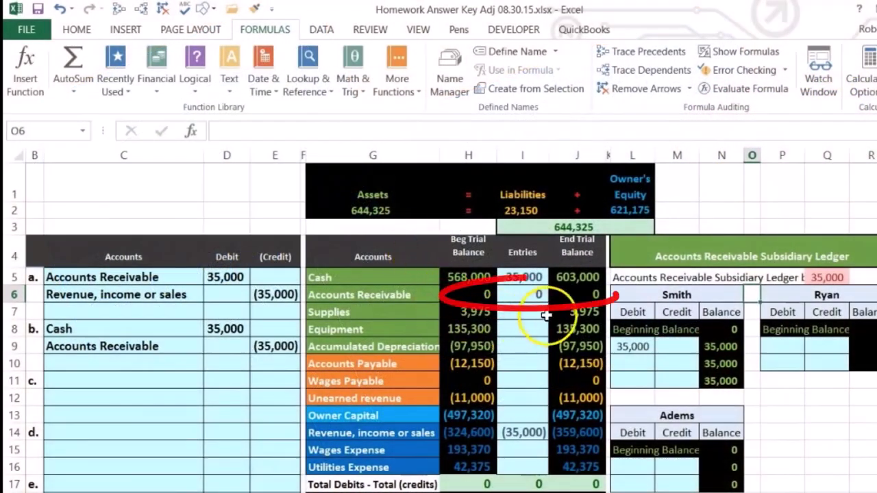
Post the Accounts Receivable credit of journal entry b to the first customer's subsidiary ledger by linking M10 to E9
click(578, 297)
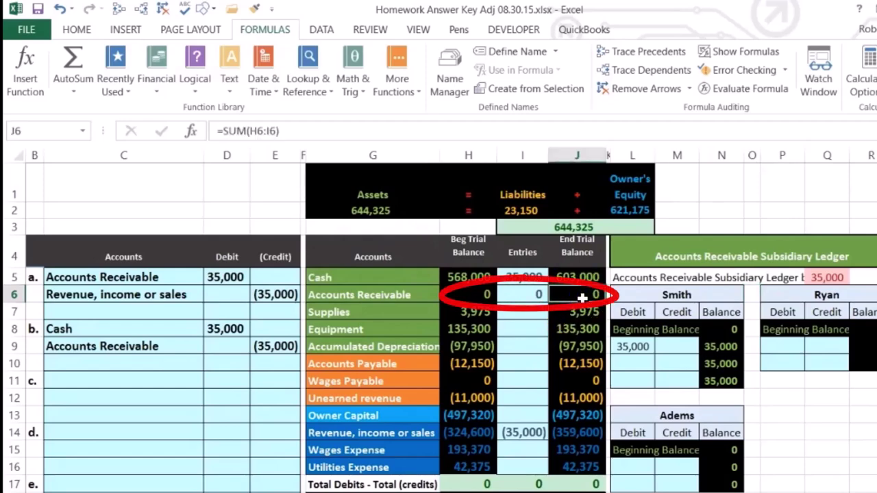
click(669, 361)
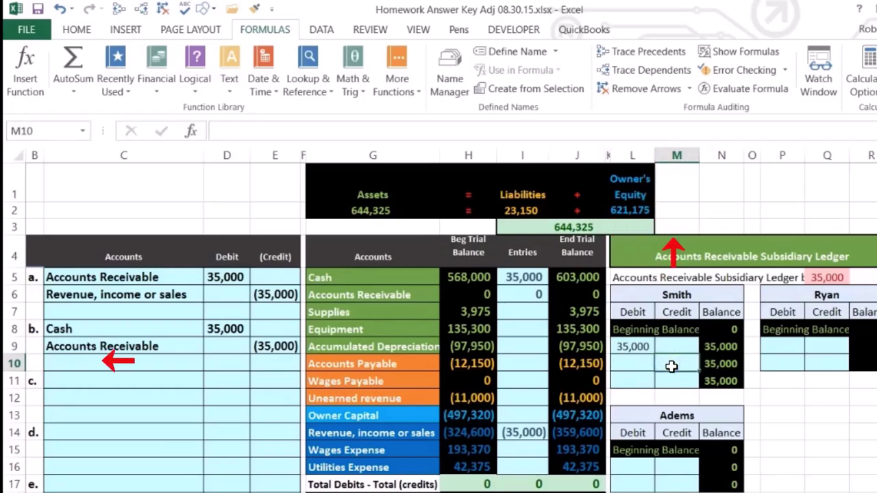
text(=)
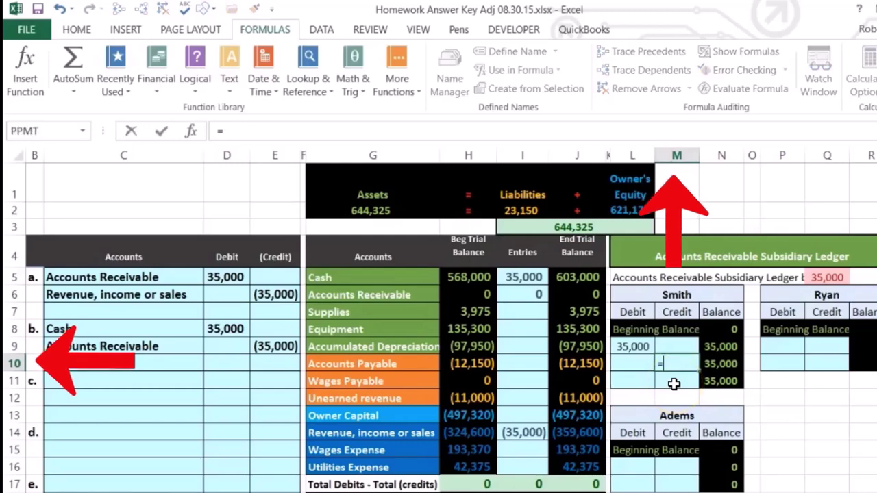
click(275, 342)
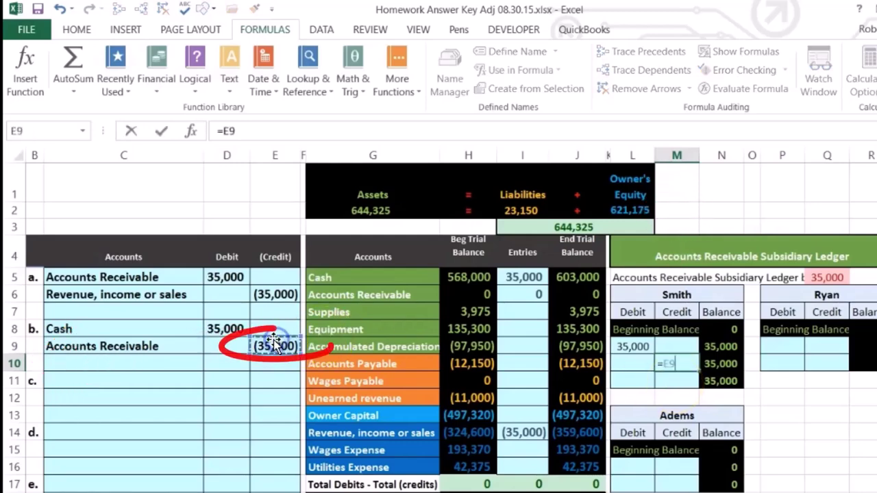
key(Return)
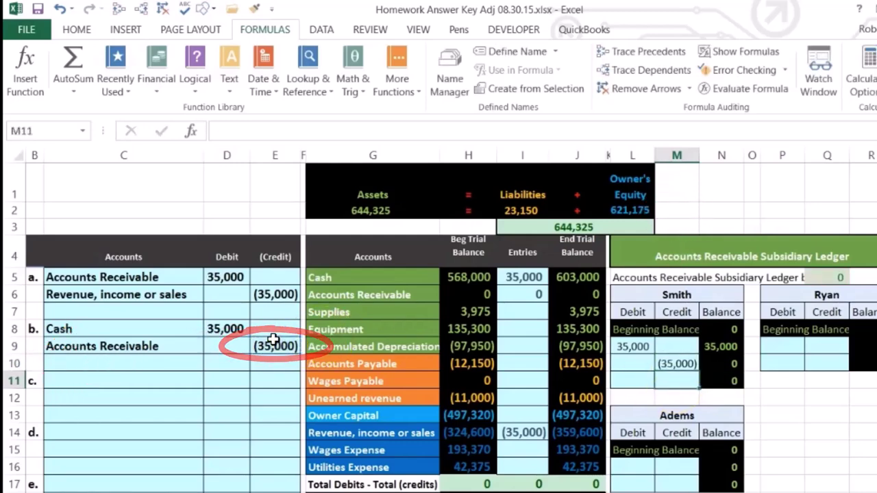
click(733, 381)
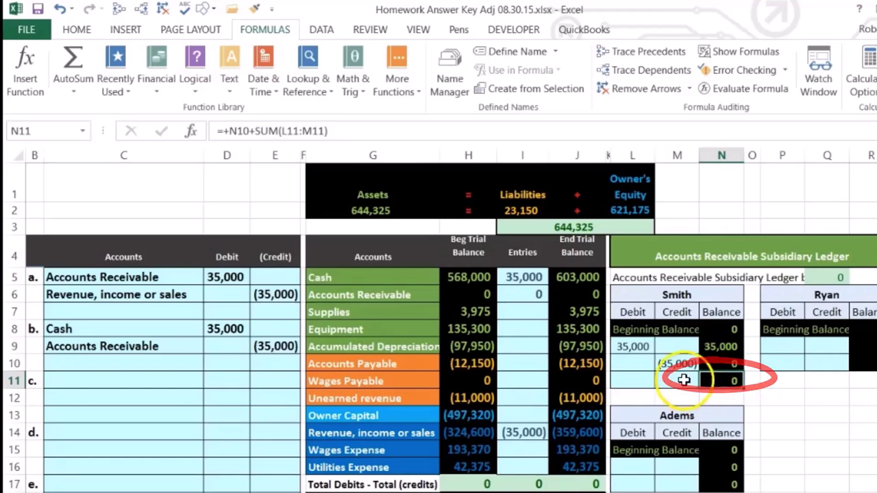
click(632, 347)
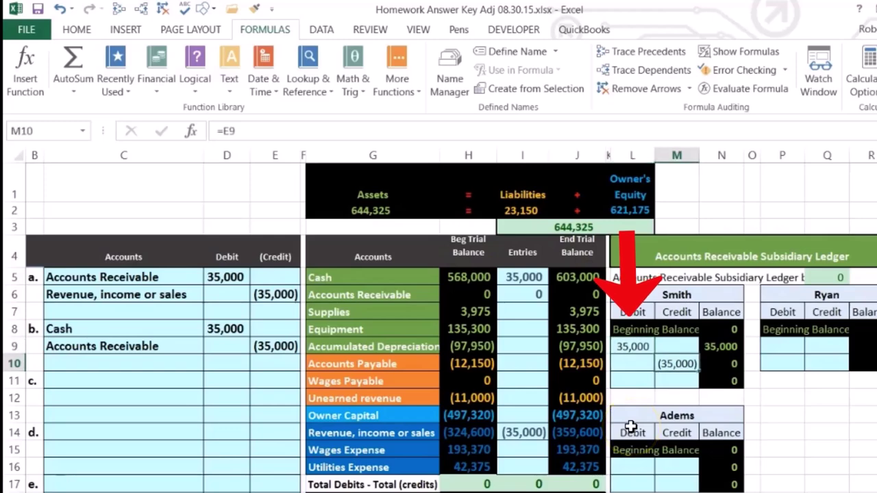
Post the collection to the credit side of Accounts Receivable in the general ledger by linking U10 to M10
key(Down)
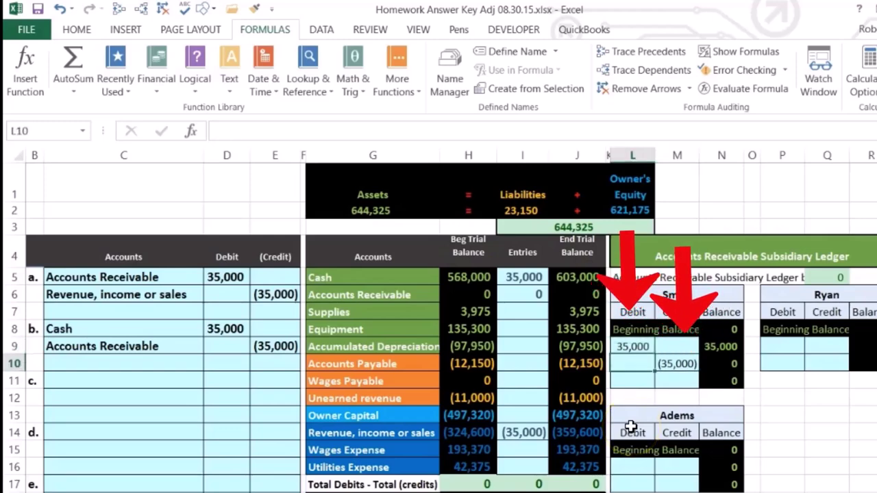
key(Right)
key(Right)
key(Right)
key(Right)
key(Right)
key(Right)
key(Right)
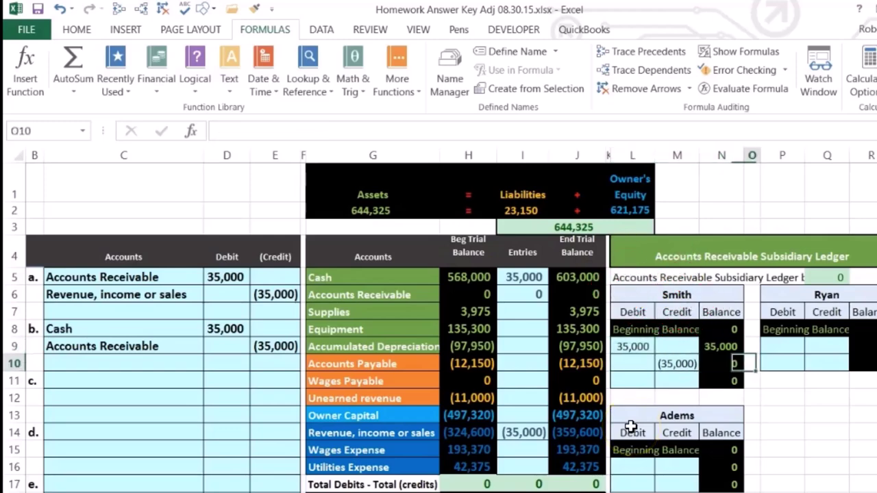
key(Right)
key(Right)
key(Right)
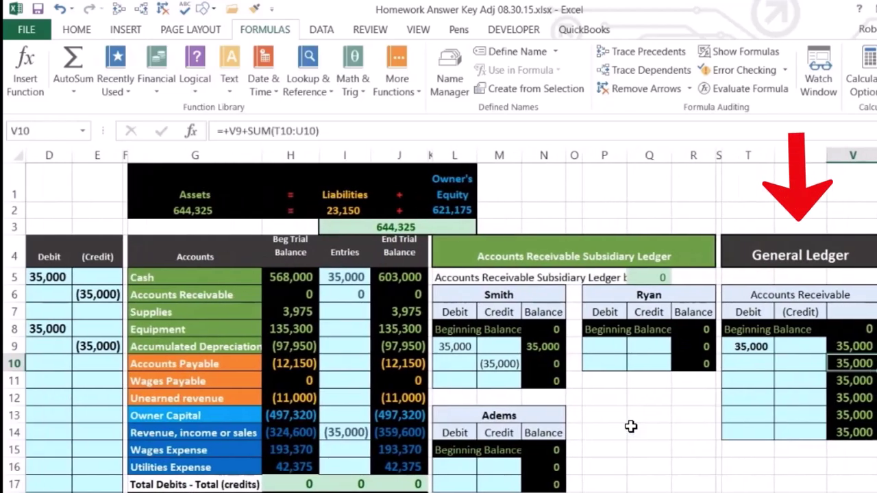
key(Left)
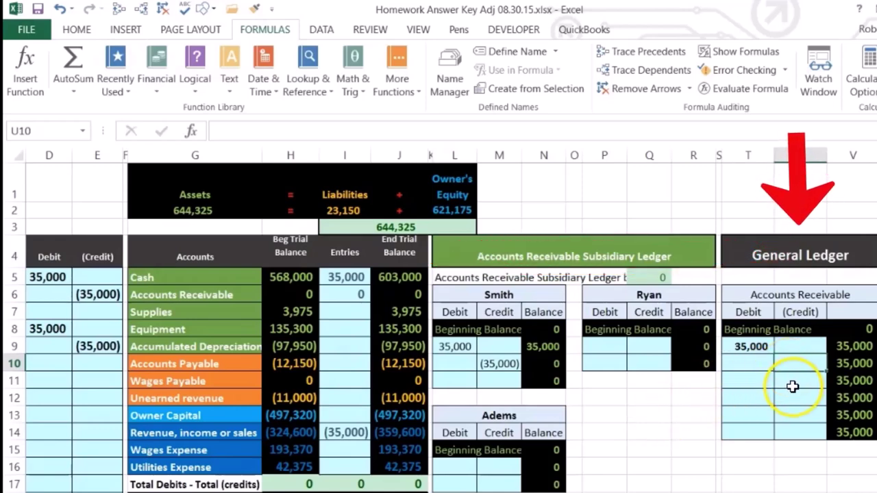
text(=)
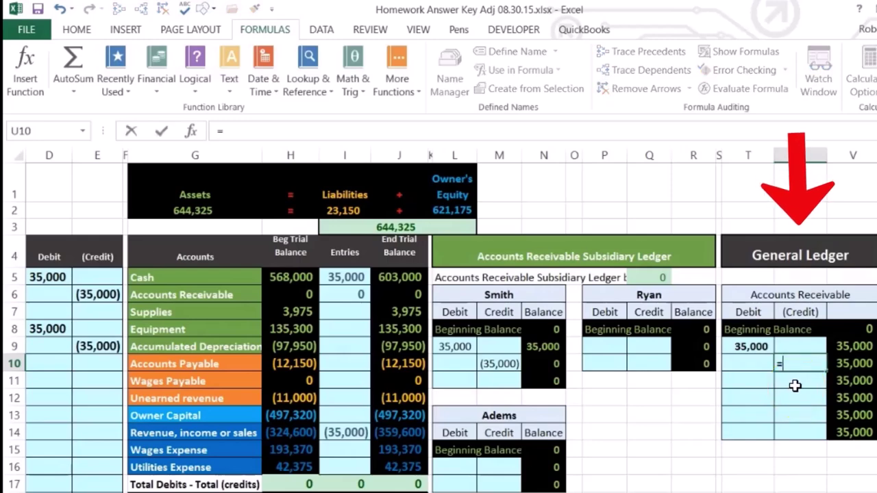
click(499, 363)
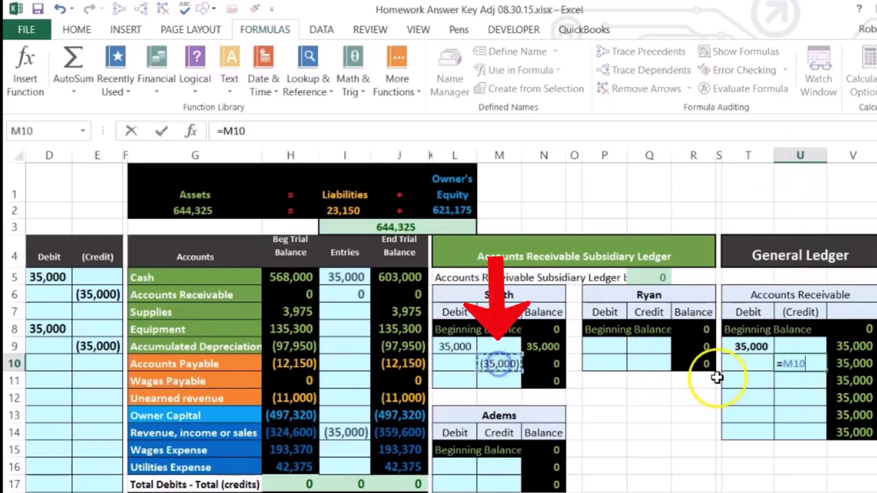
key(Return)
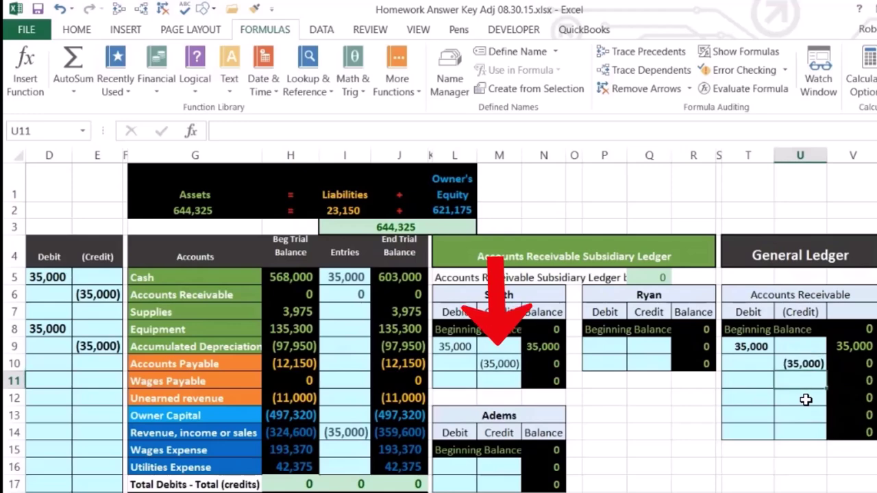
Compare the Accounts Receivable postings and ending balance in the general ledger with the subsidiary ledger total and the trial balance
click(759, 348)
click(809, 364)
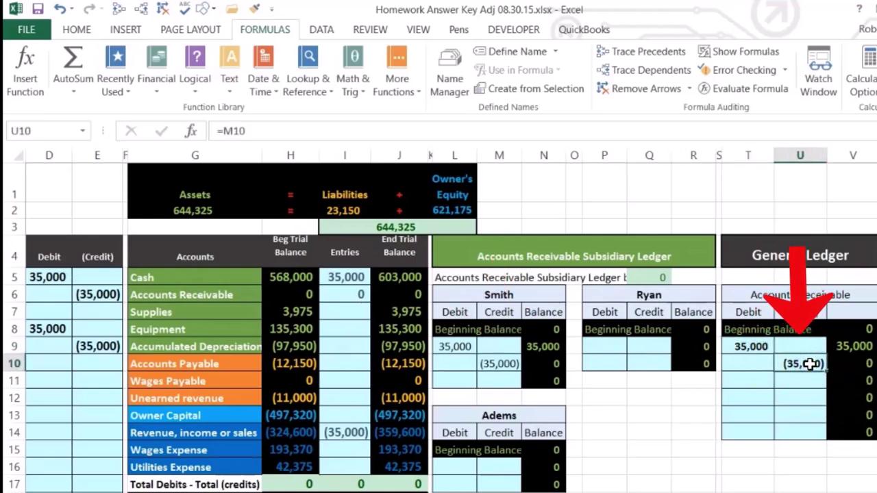
click(752, 348)
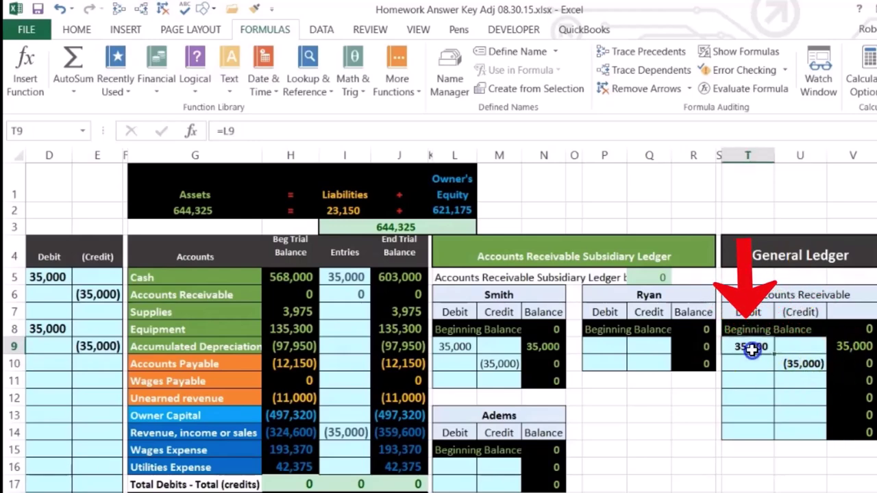
click(798, 365)
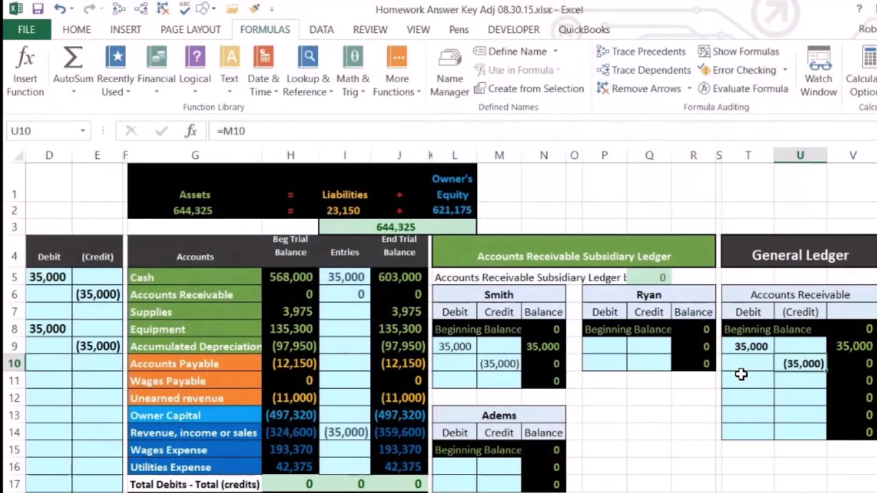
click(851, 430)
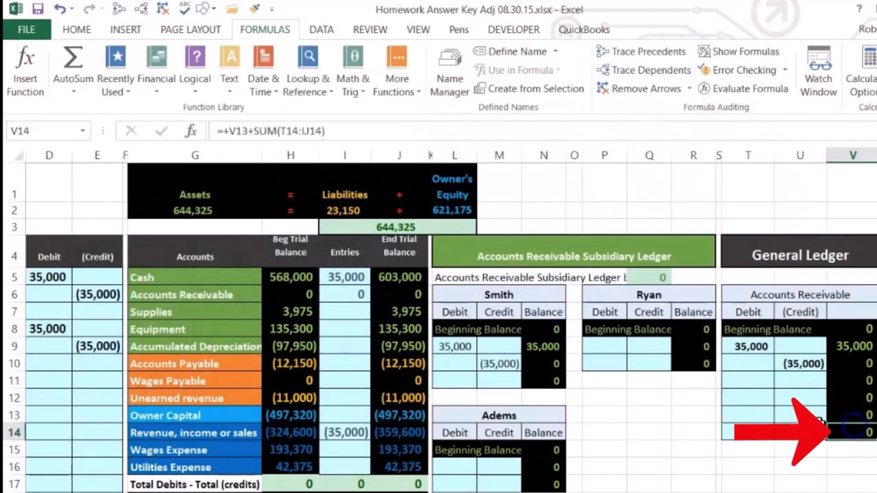
click(648, 281)
double_click(648, 281)
key(Return)
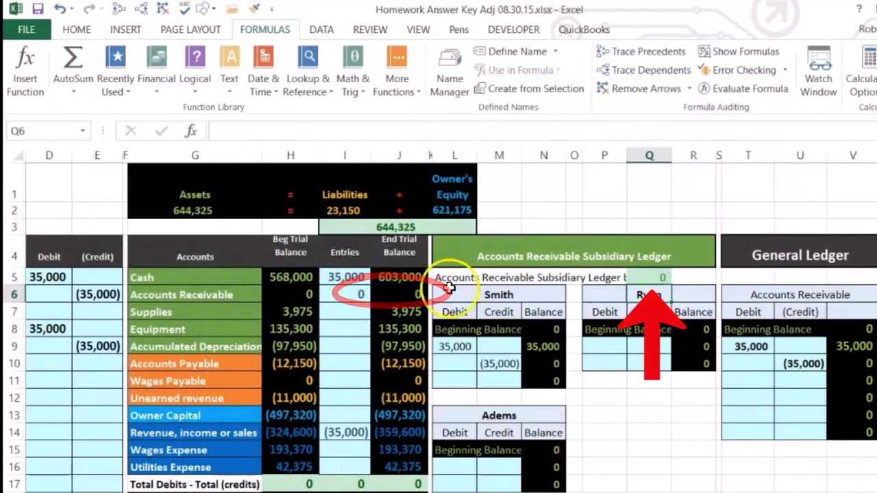
click(419, 295)
key(Left)
key(Left)
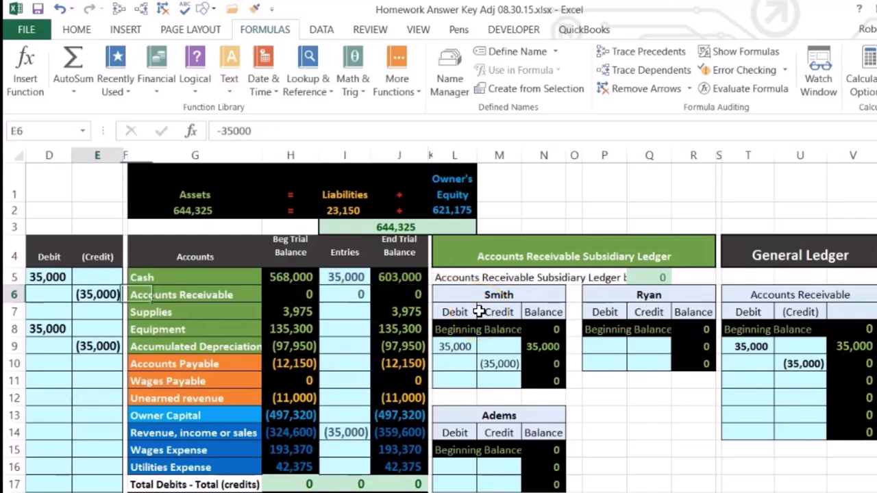
Enter Accounts Receivable as the debit account of journal entry c in C11 by copying G6 and pasting only its value
key(Home)
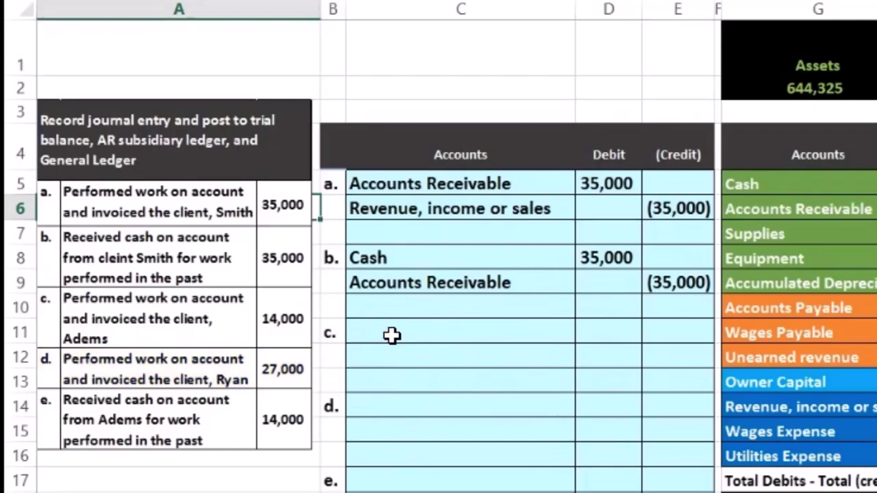
click(392, 335)
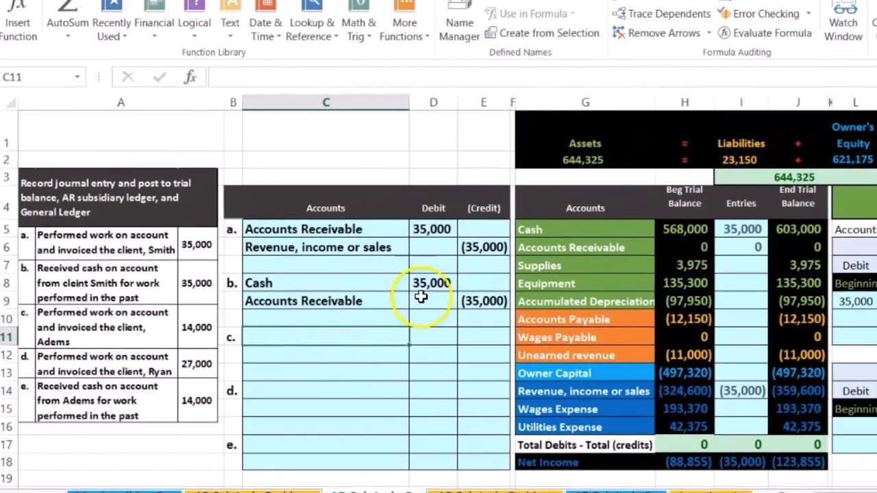
drag(624, 230, 772, 231)
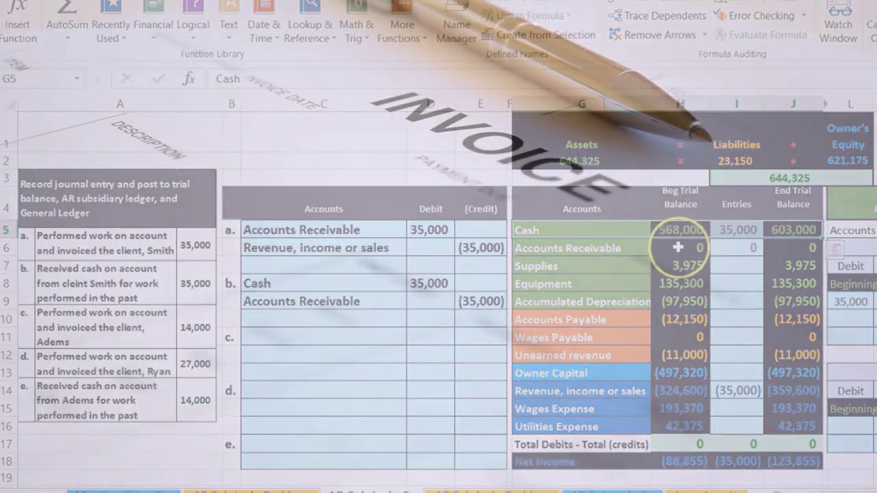
click(642, 250)
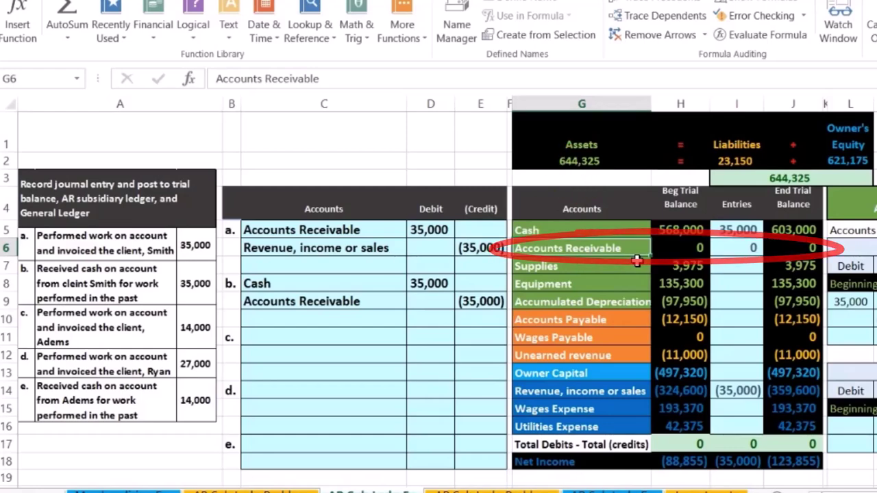
drag(647, 248, 793, 250)
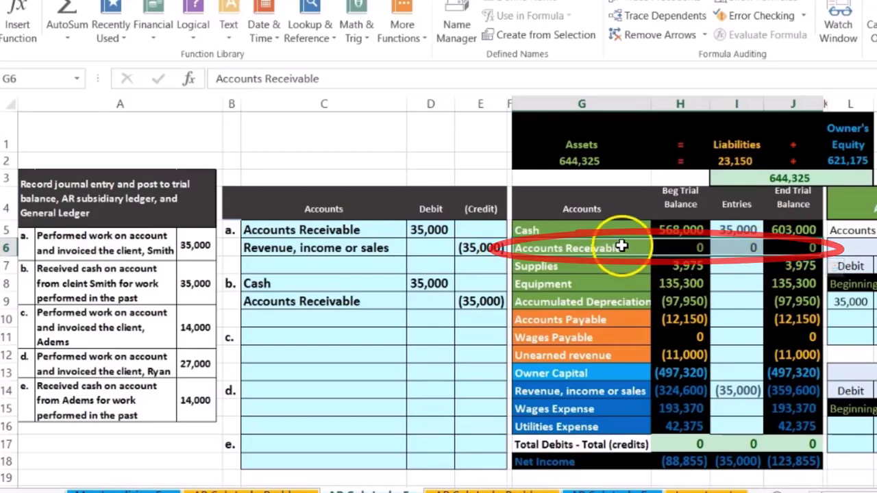
right_click(621, 248)
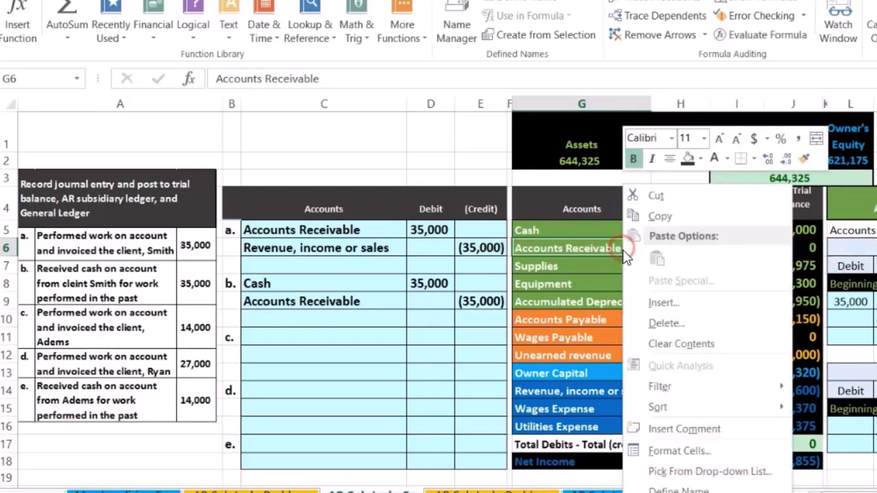
click(656, 214)
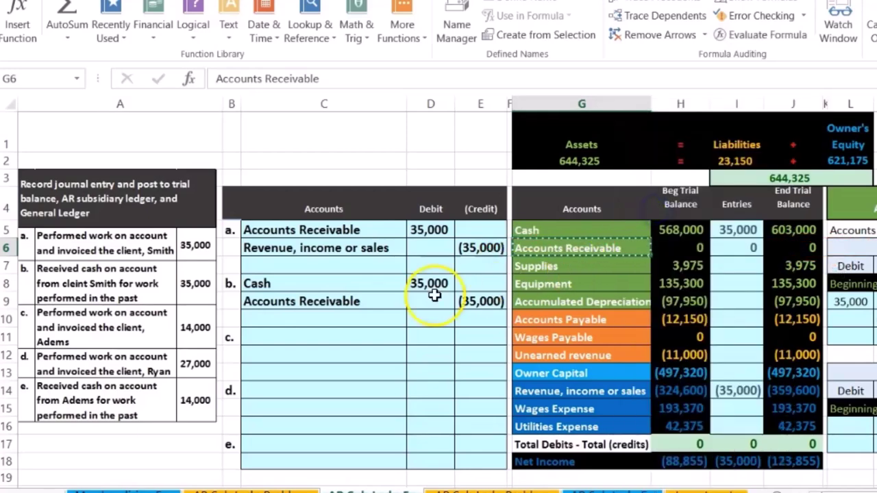
click(301, 333)
right_click(300, 334)
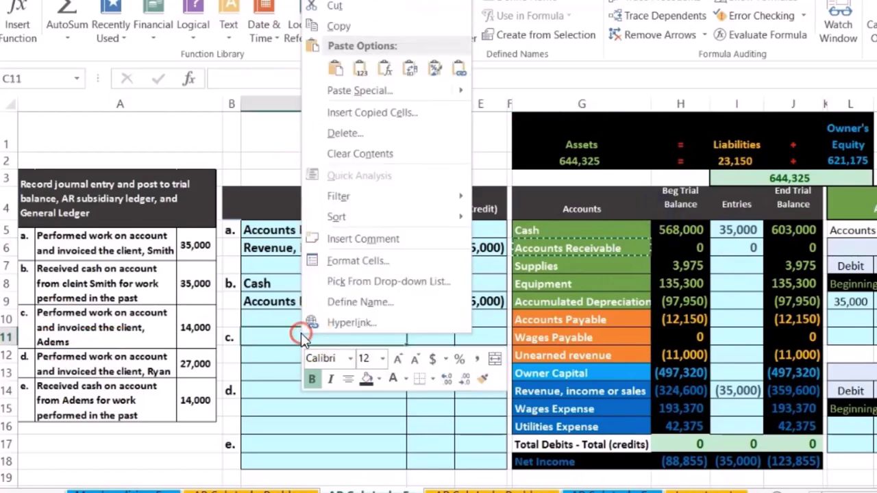
click(360, 69)
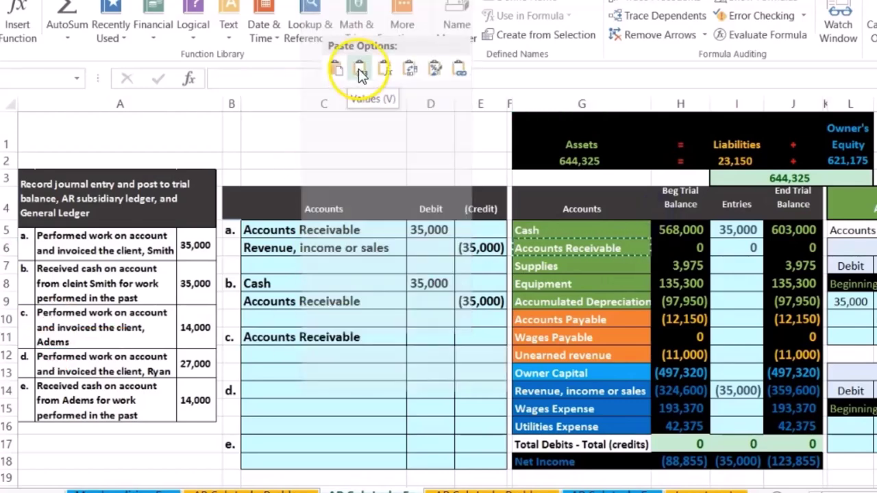
Enter 14000 as the Accounts Receivable debit of journal entry c in D11
click(443, 335)
text(14000)
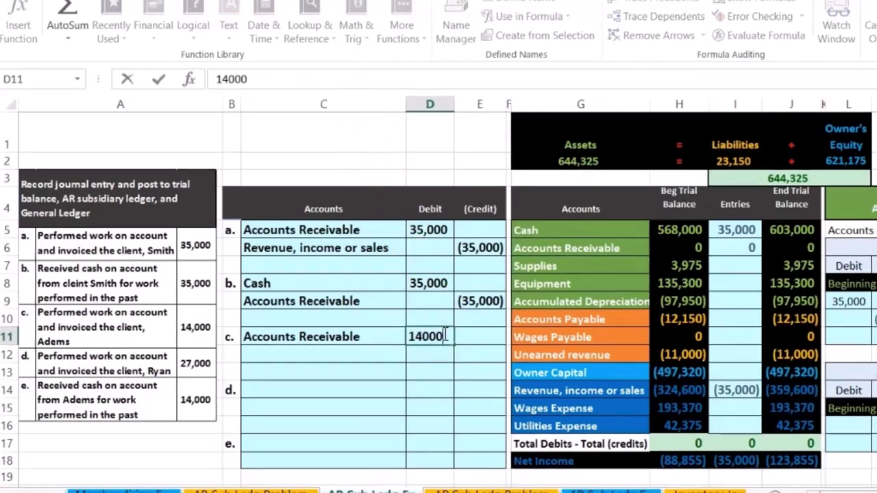